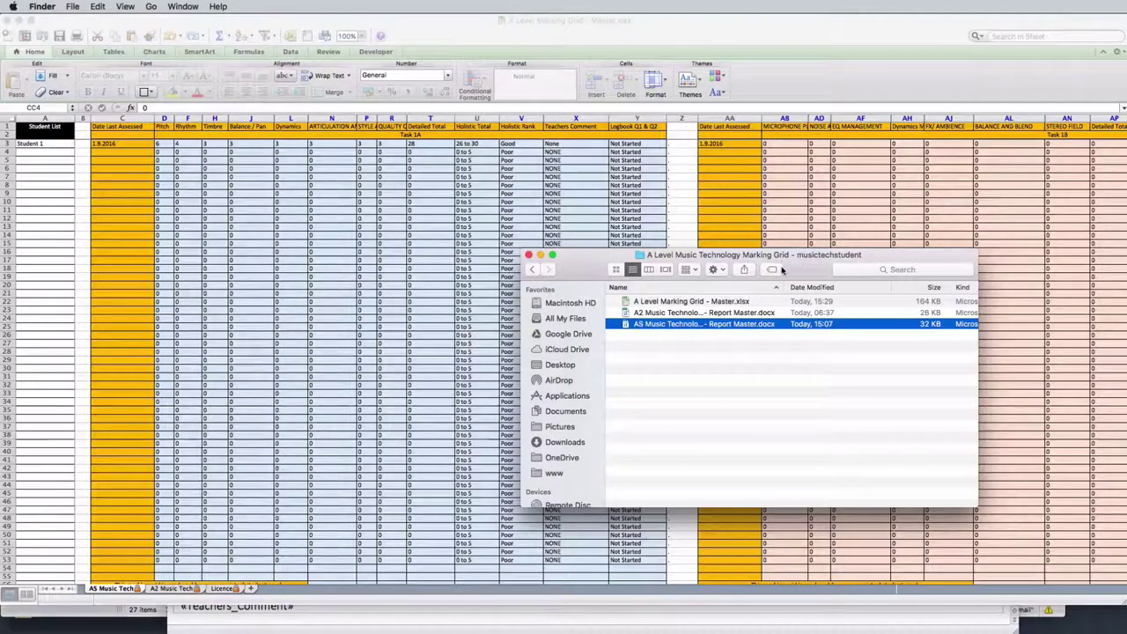
# - Switch to the A Level Marking Grid workbook and look across the AS Music Tech sheet from the student list to the email column
pyautogui.click(460, 26)
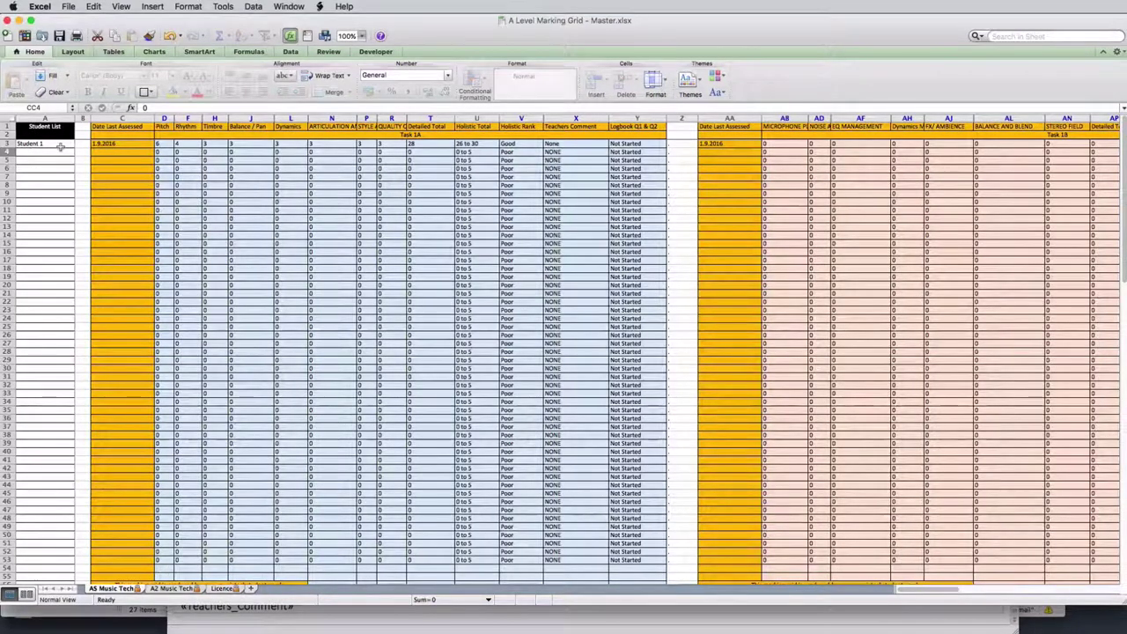
pyautogui.hscroll(20, 704, 175)
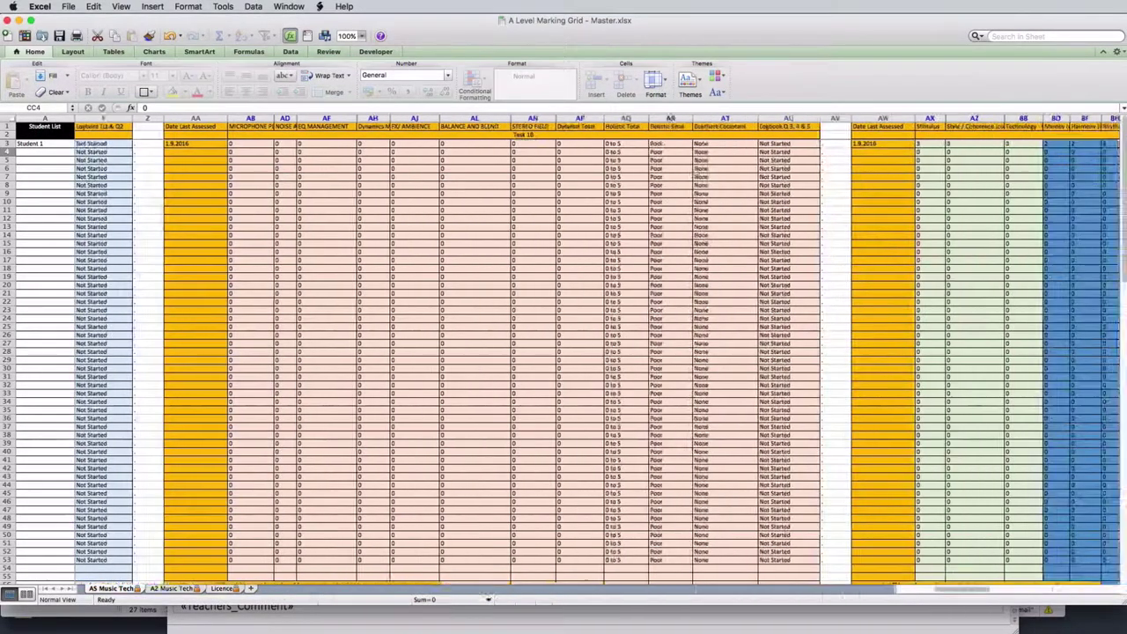
pyautogui.hscroll(-1, 693, 173)
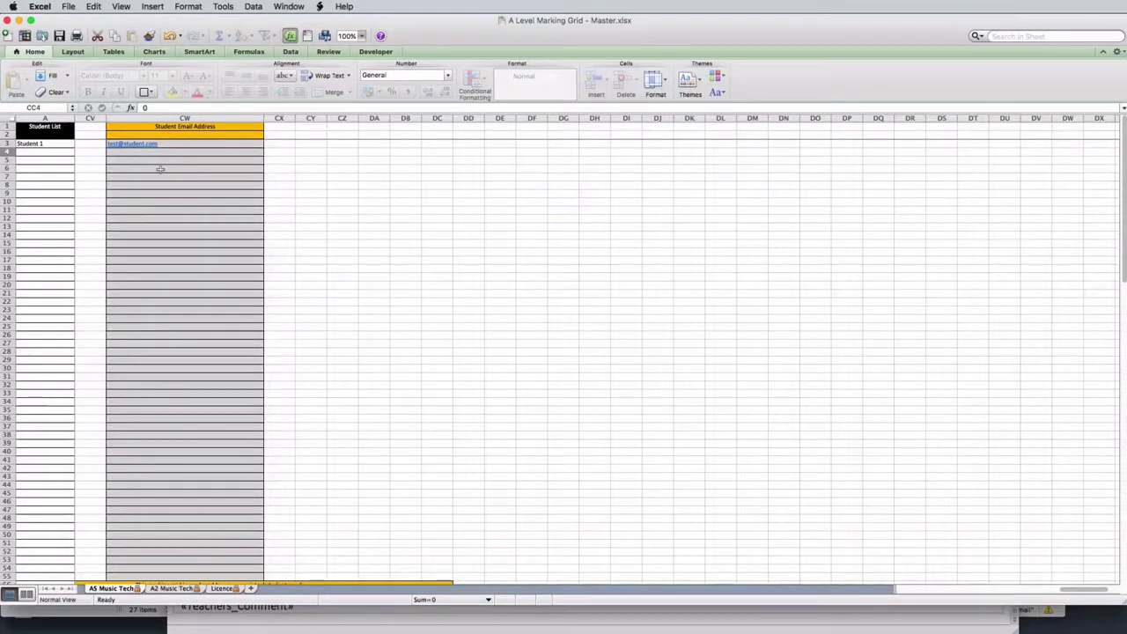
pyautogui.hscroll(-20, 161, 169)
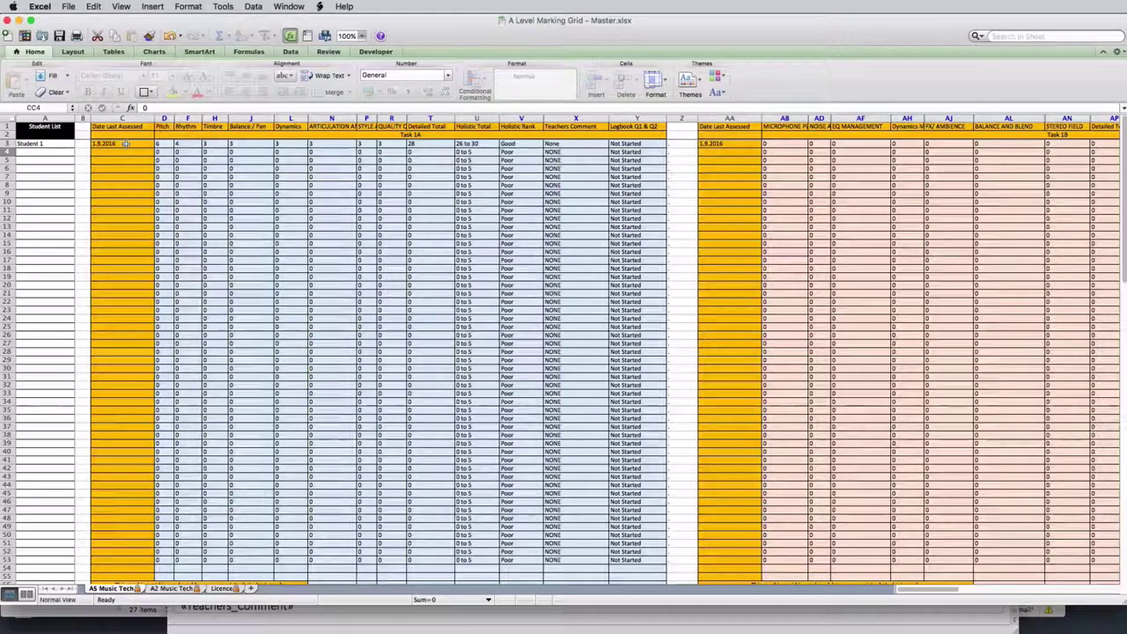
# - Examine Student 1's Task 1A assessment date and the marks available for Pitch
pyautogui.click(123, 143)
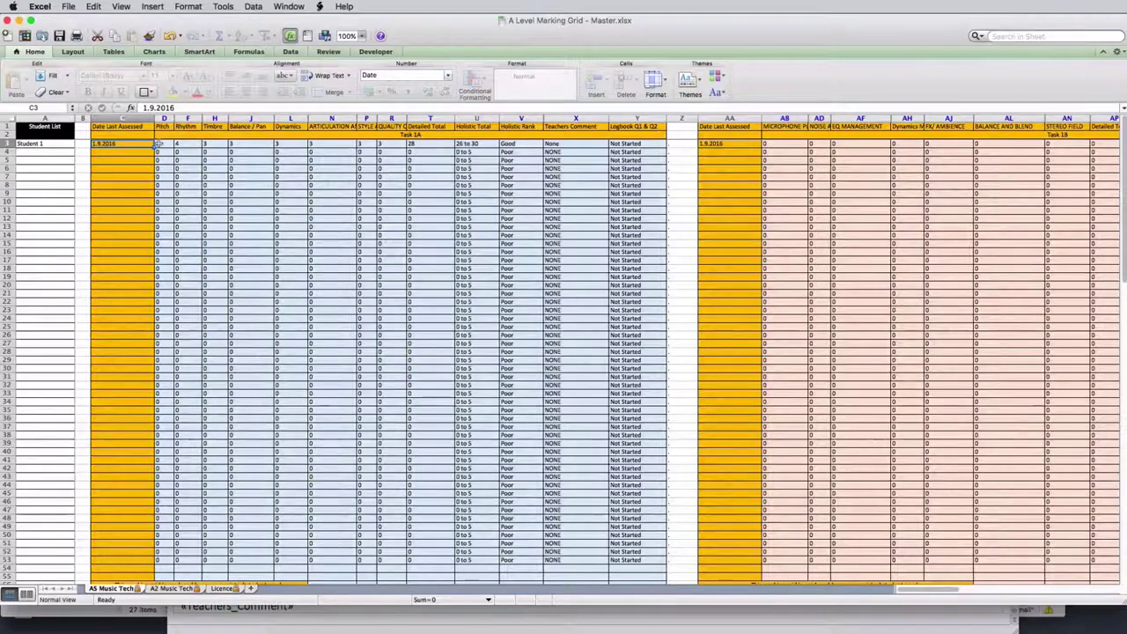
pyautogui.click(158, 144)
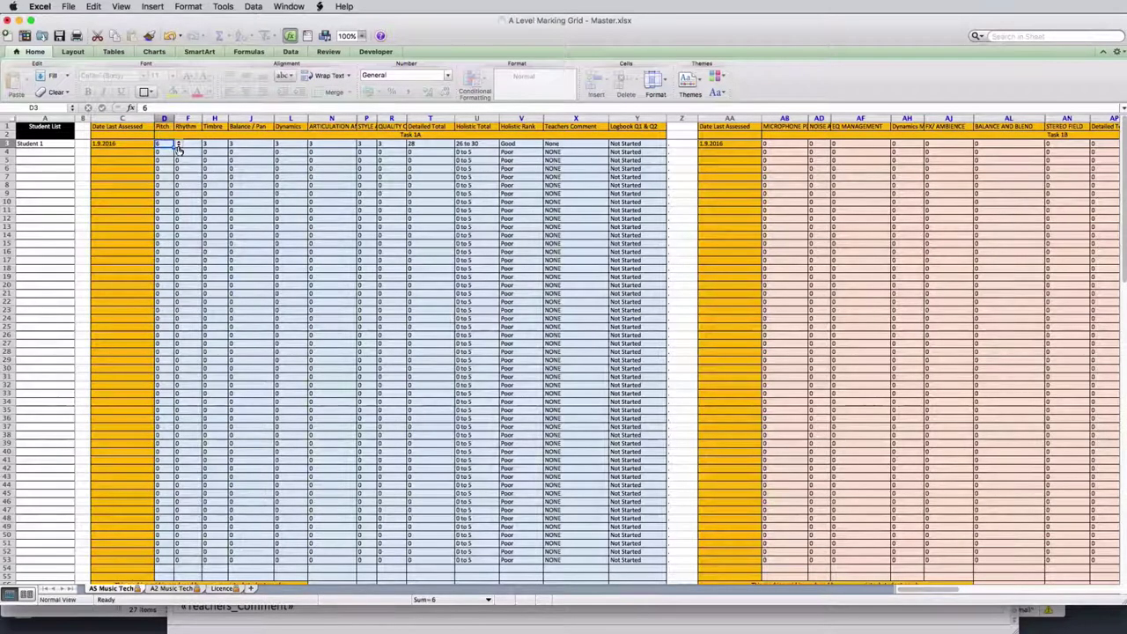
pyautogui.click(179, 145)
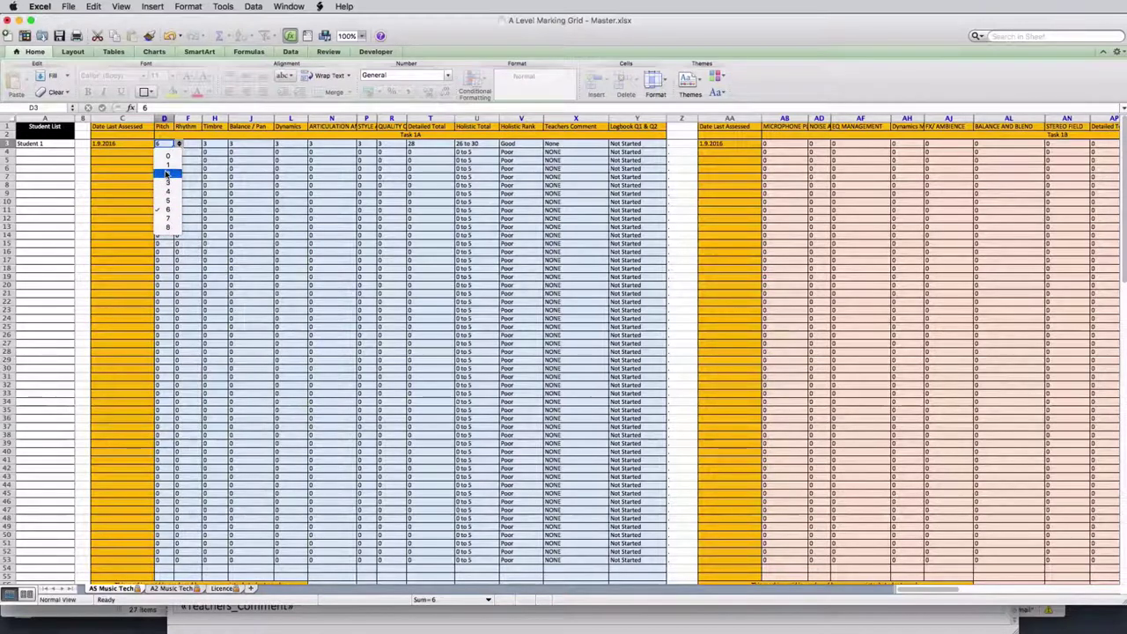
pyautogui.press('Escape')
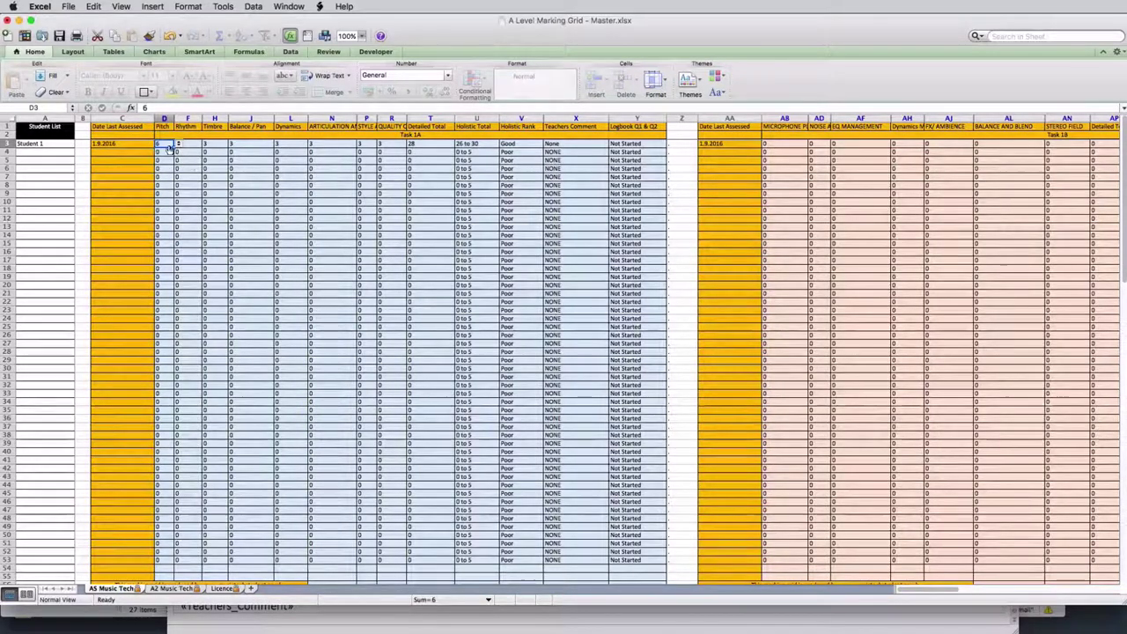
# - Set Student 1's Task 1A Timbre mark to 4 and Quality mark to 4
pyautogui.click(188, 144)
pyautogui.click(211, 145)
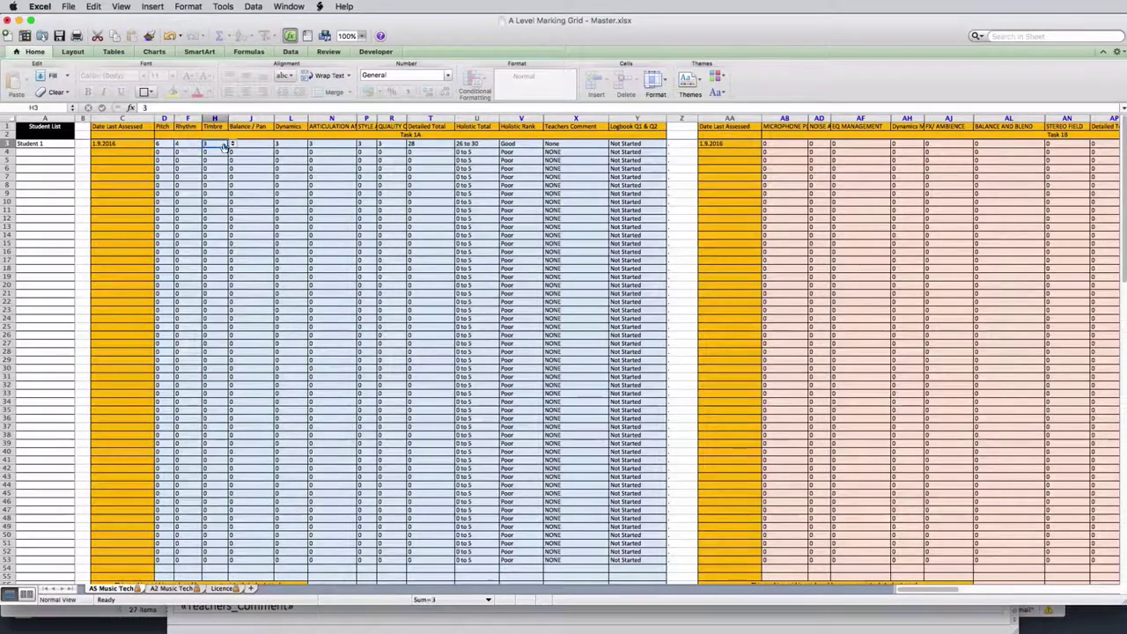
pyautogui.write('4')
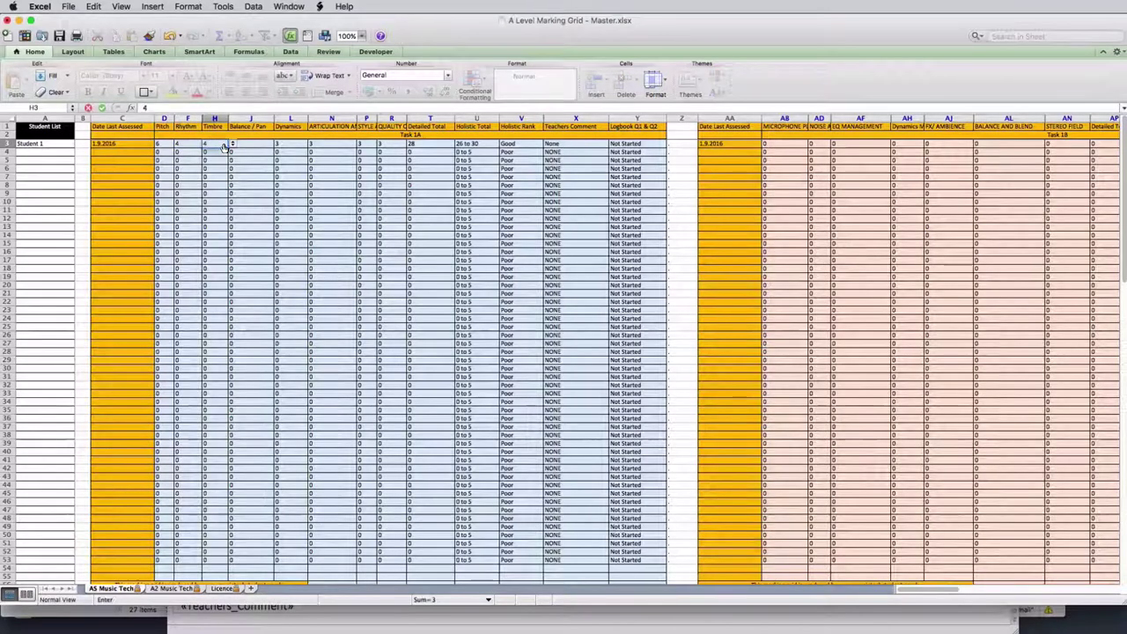
pyautogui.click(245, 143)
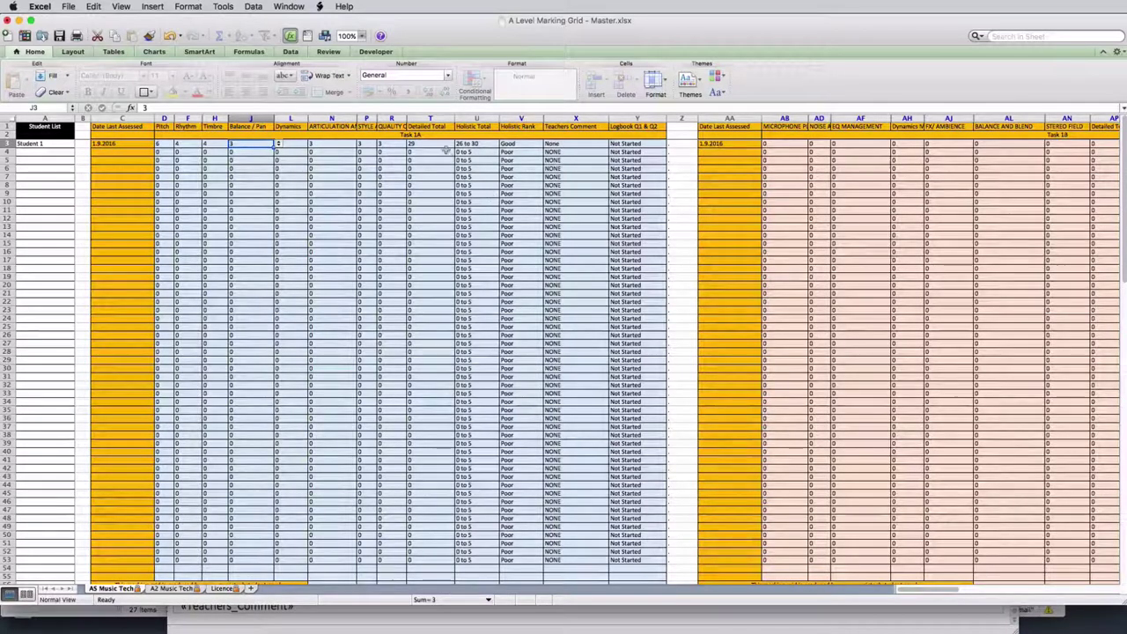
pyautogui.click(396, 146)
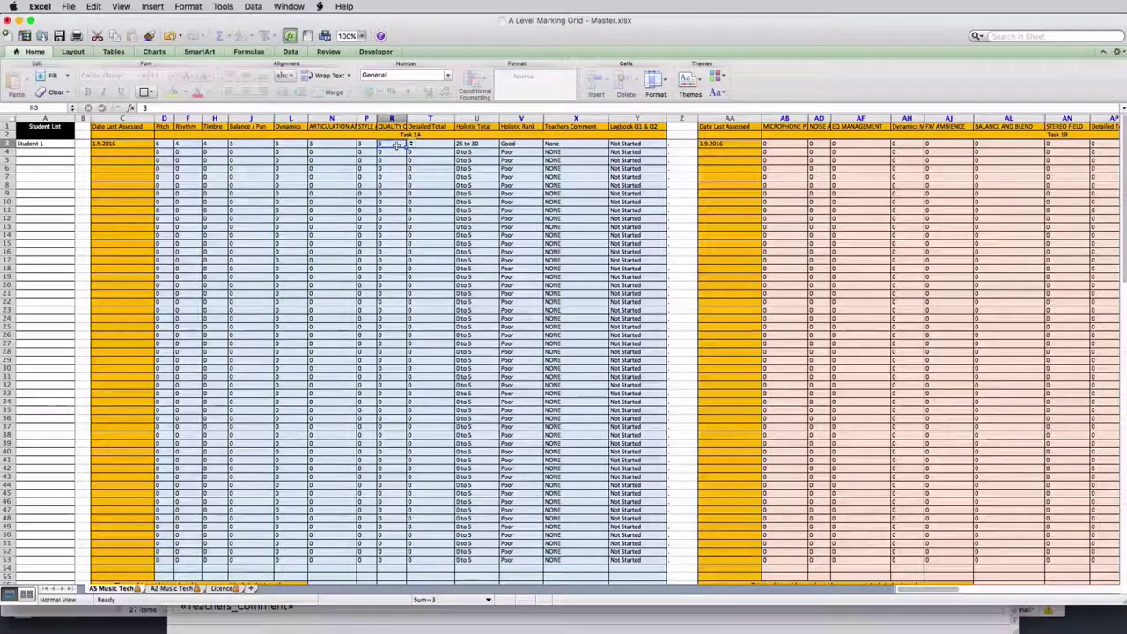
pyautogui.click(366, 143)
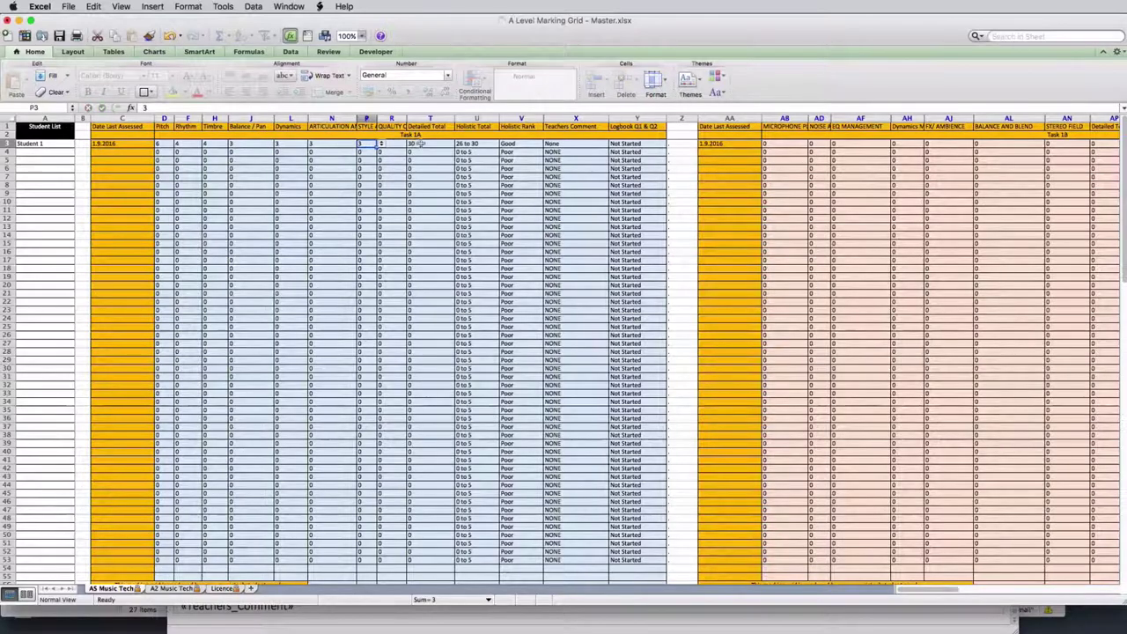
# - Try to enter 5 as Student 1's Articulation mark in Task 1A
pyautogui.click(330, 143)
pyautogui.write('5')
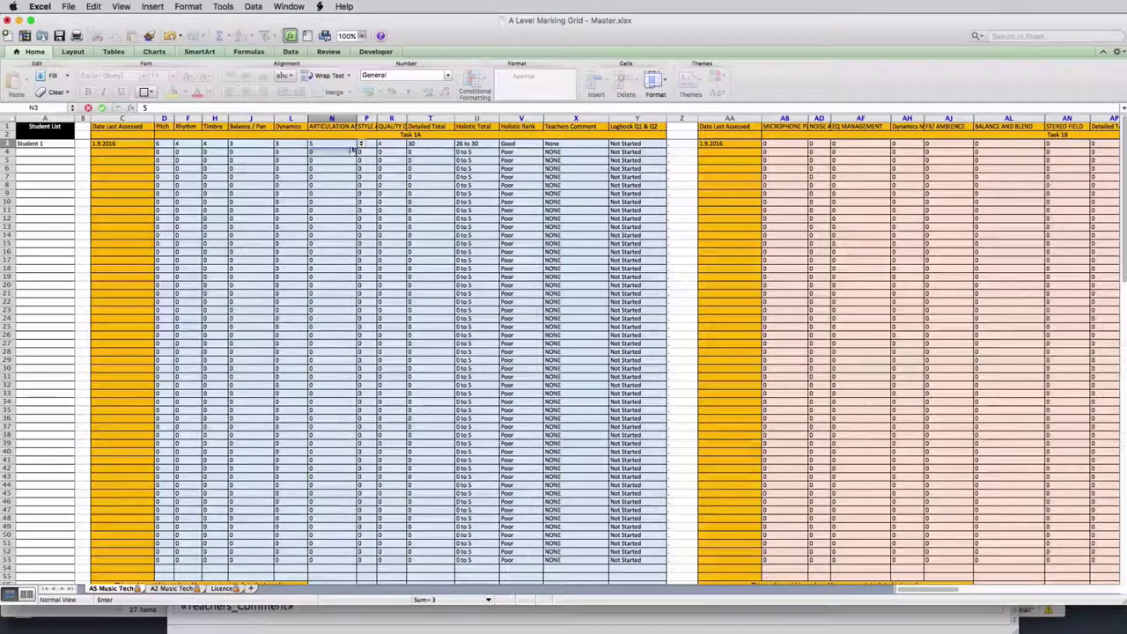
pyautogui.press('Return')
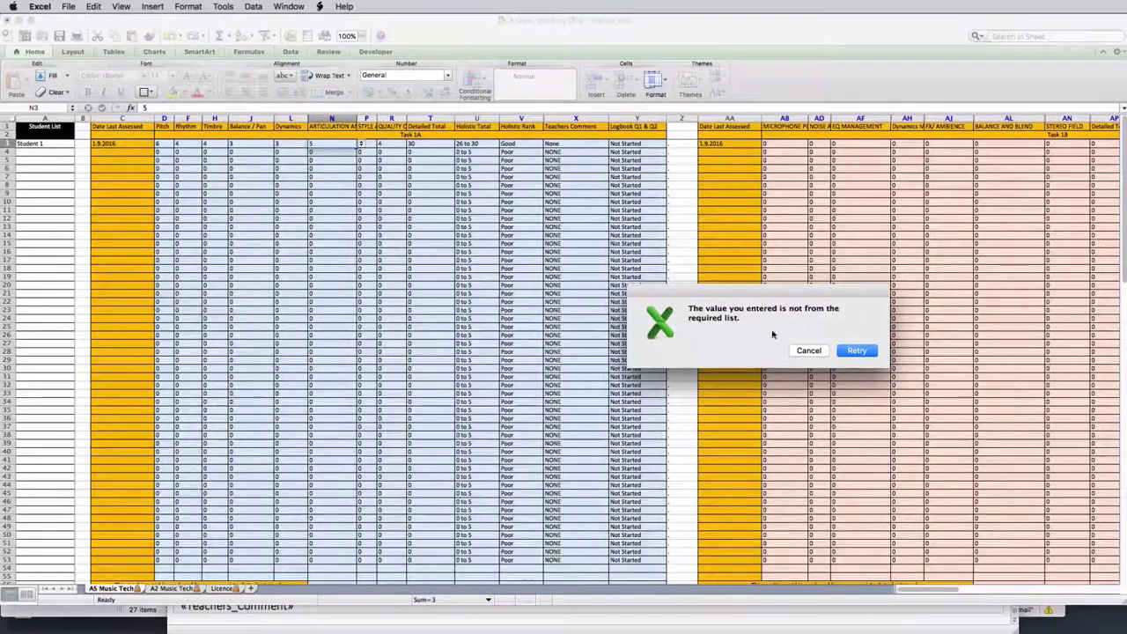
pyautogui.click(806, 350)
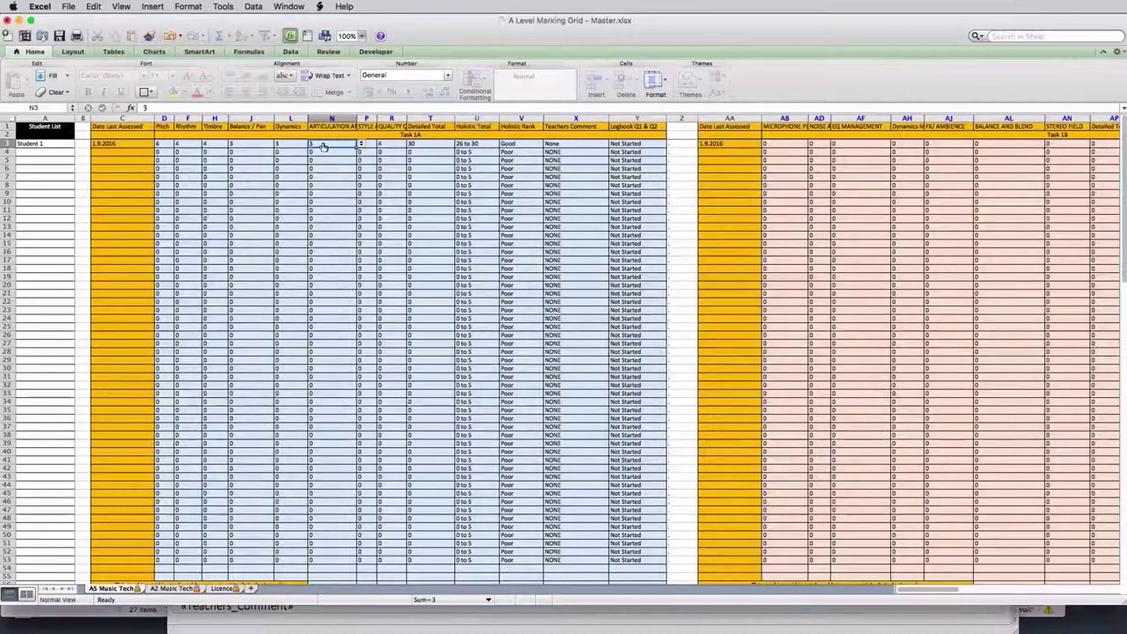
# - Choose 3 from the allowed marks for Student 1's Task 1A Articulation
pyautogui.click(360, 143)
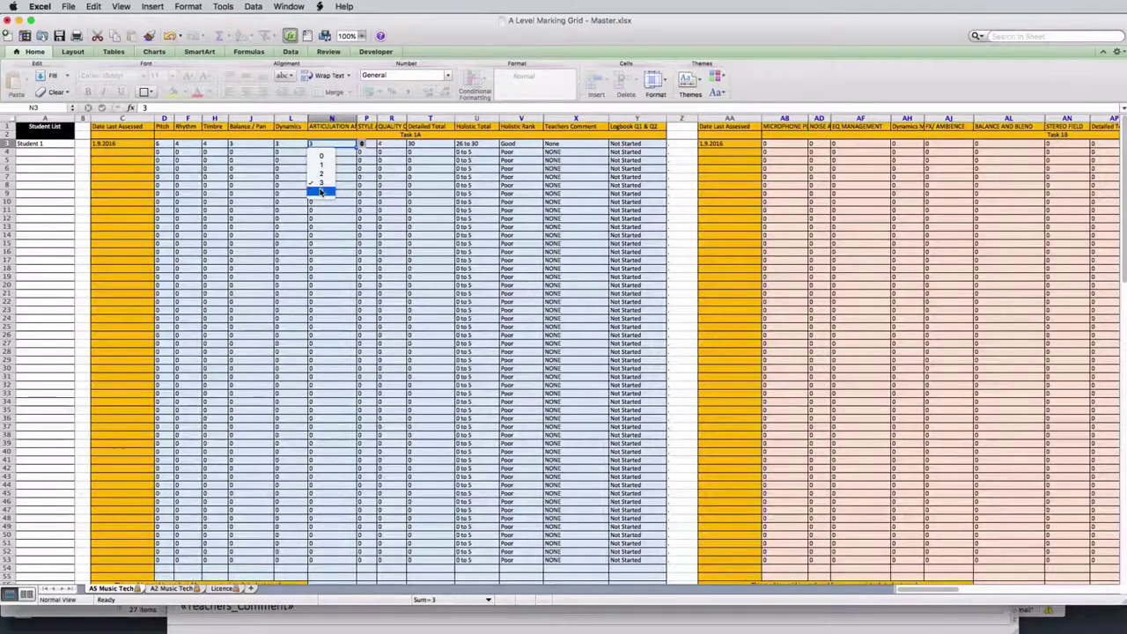
pyautogui.click(321, 183)
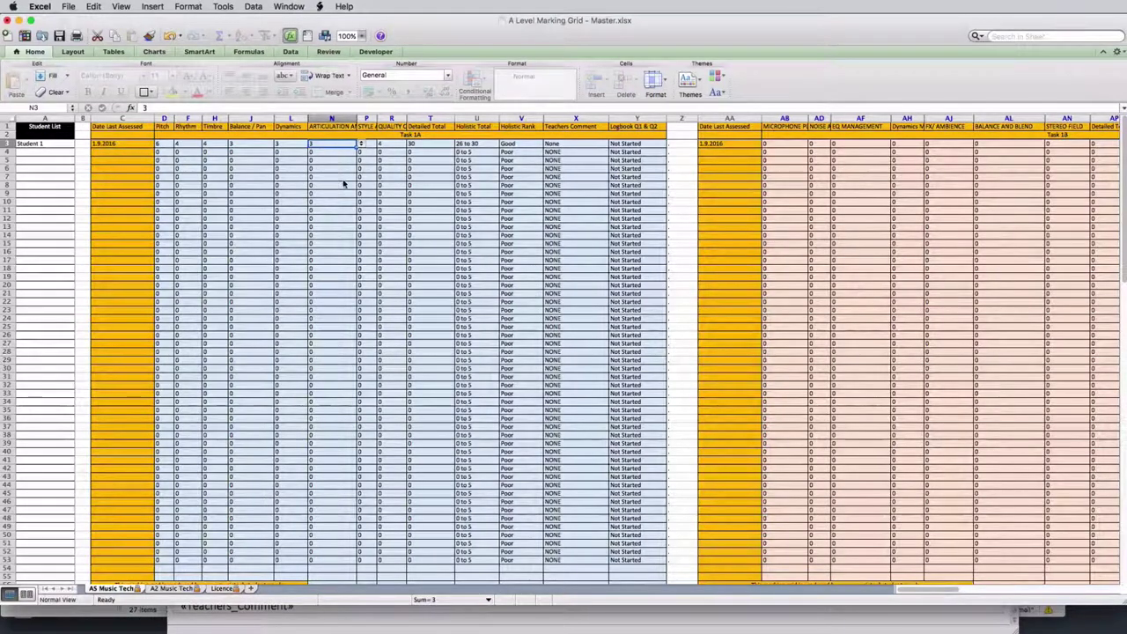
pyautogui.click(321, 160)
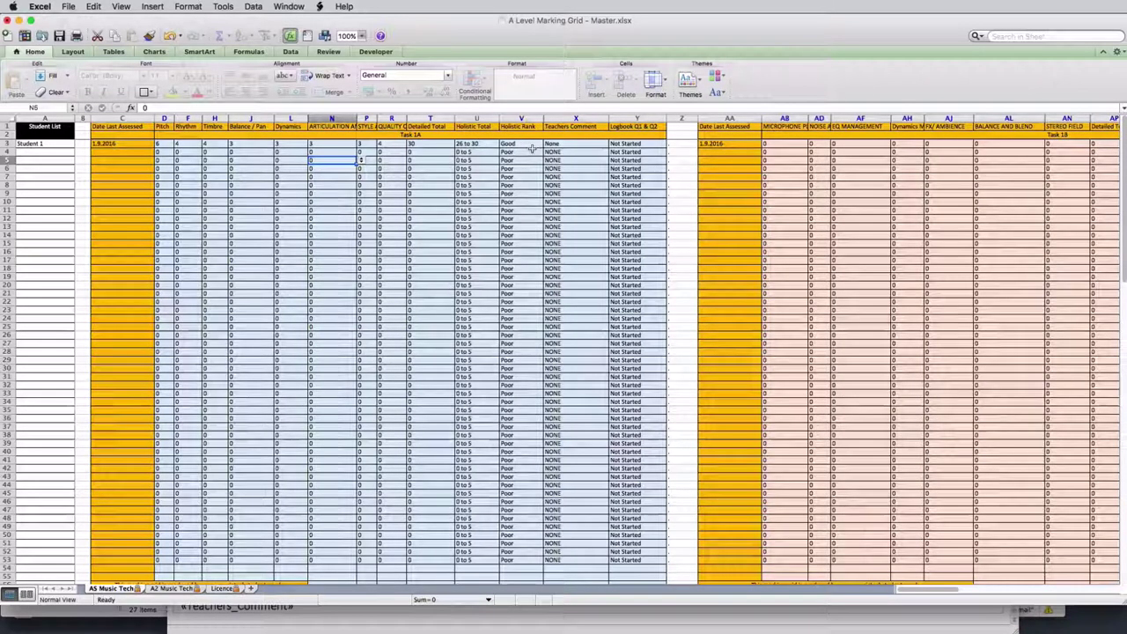
# - Examine Student 1's Task 1A teacher comment and the completion options offered for Logbook Q1 & Q2
pyautogui.click(566, 144)
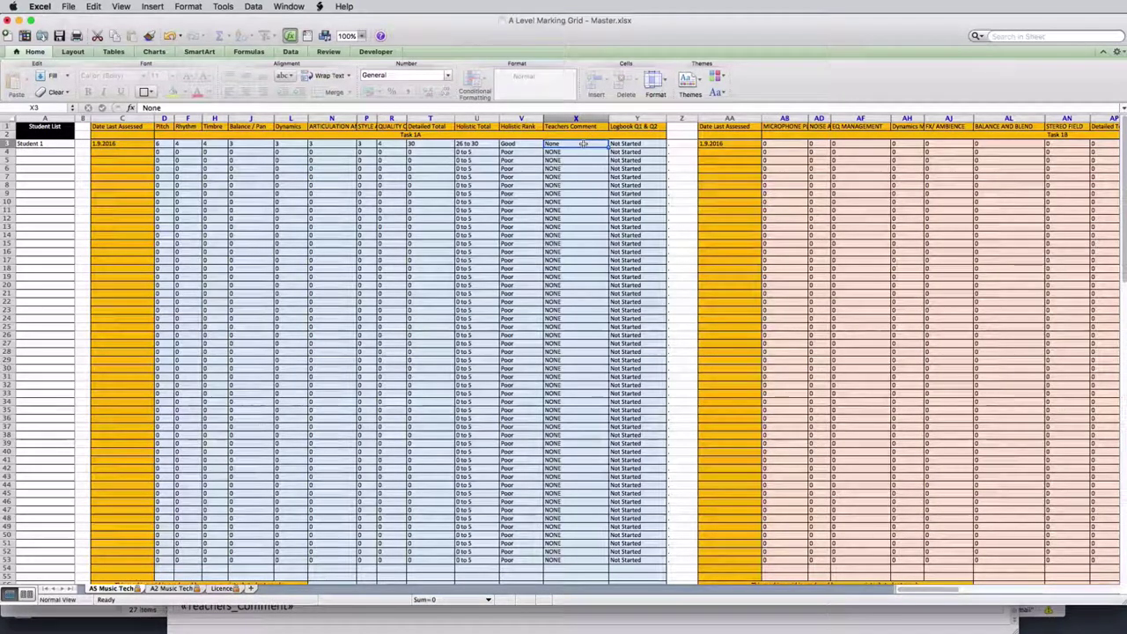
pyautogui.click(621, 144)
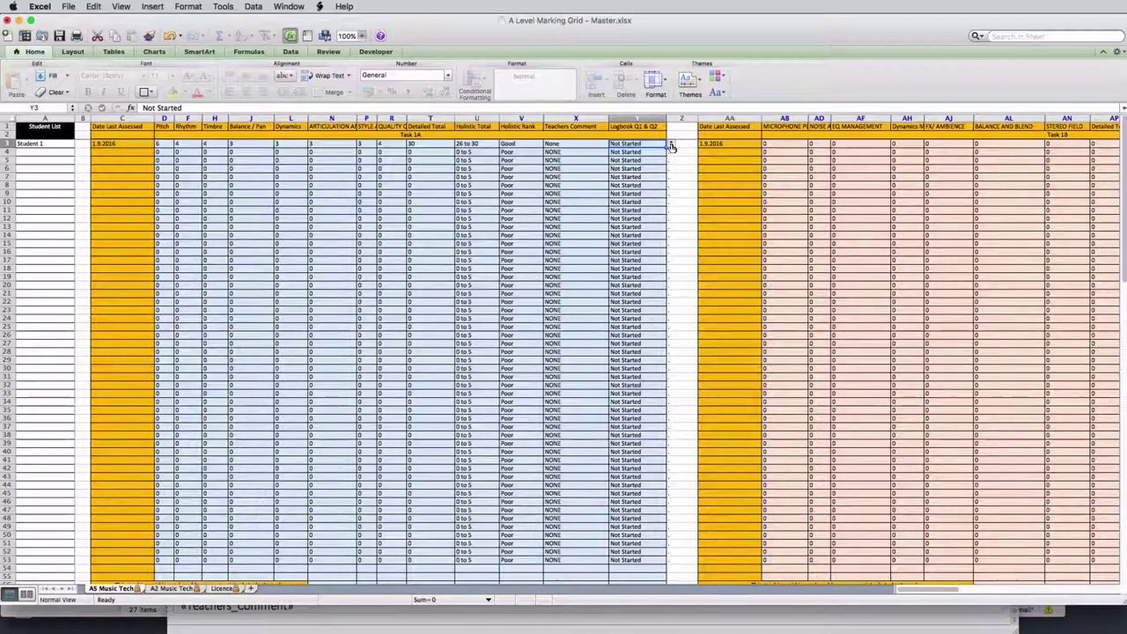
pyautogui.click(670, 145)
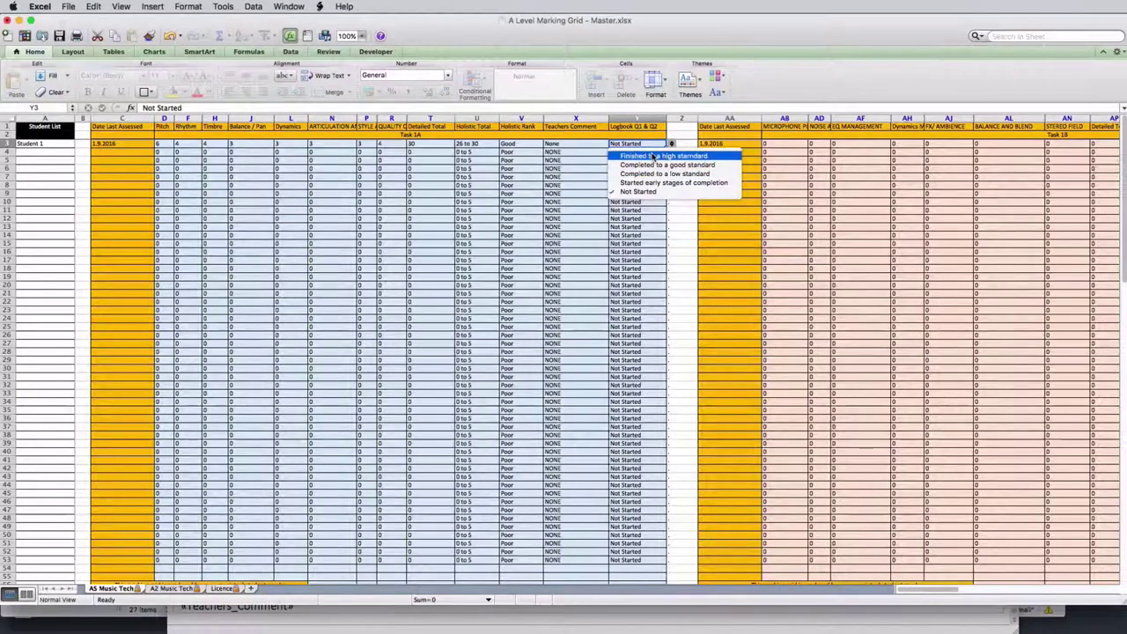
pyautogui.click(584, 155)
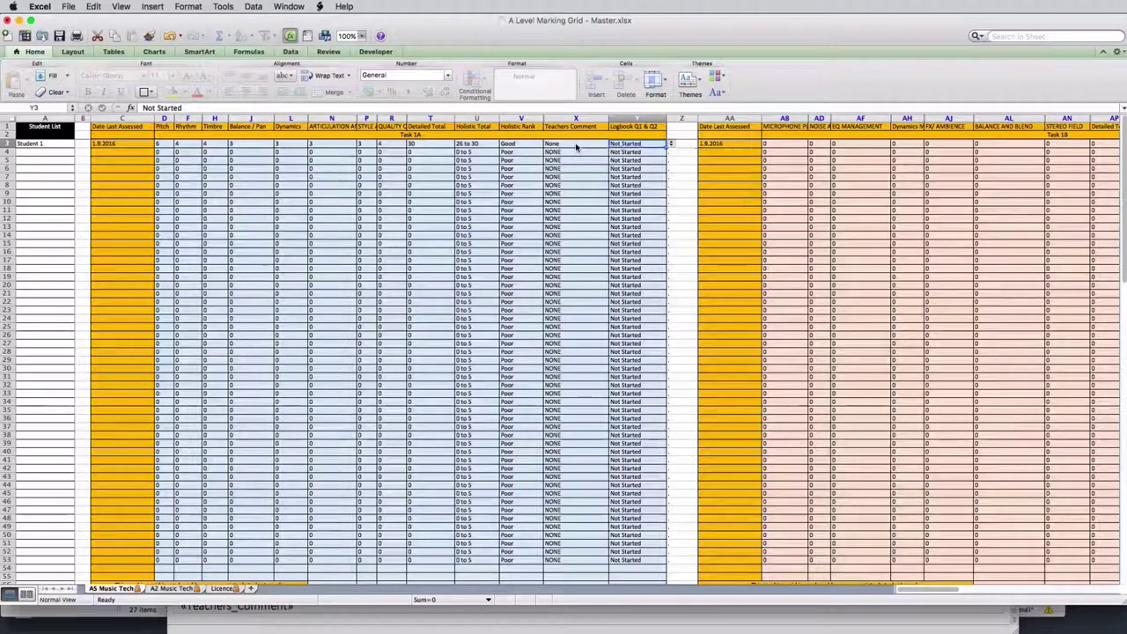
# - Examine the Task 1B section for Student 1, from the assessment date to the Logbook Q 3, 4 & 5 status
pyautogui.hscroll(2, 617, 180)
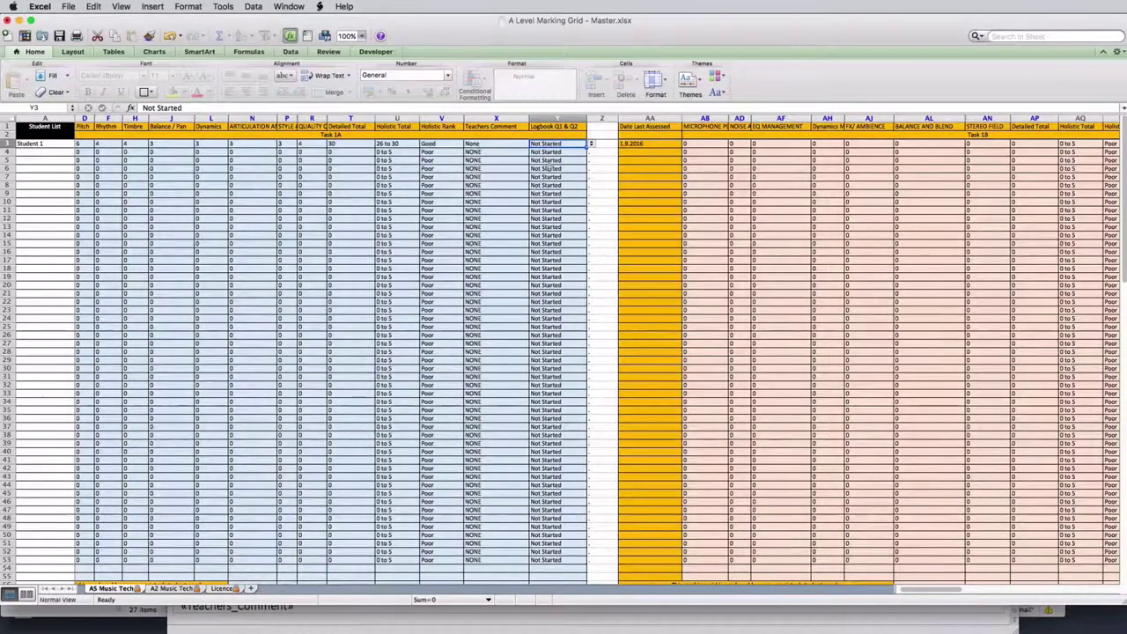
pyautogui.hscroll(-2, 616, 176)
pyautogui.hscroll(2, 778, 204)
pyautogui.hscroll(5, 778, 204)
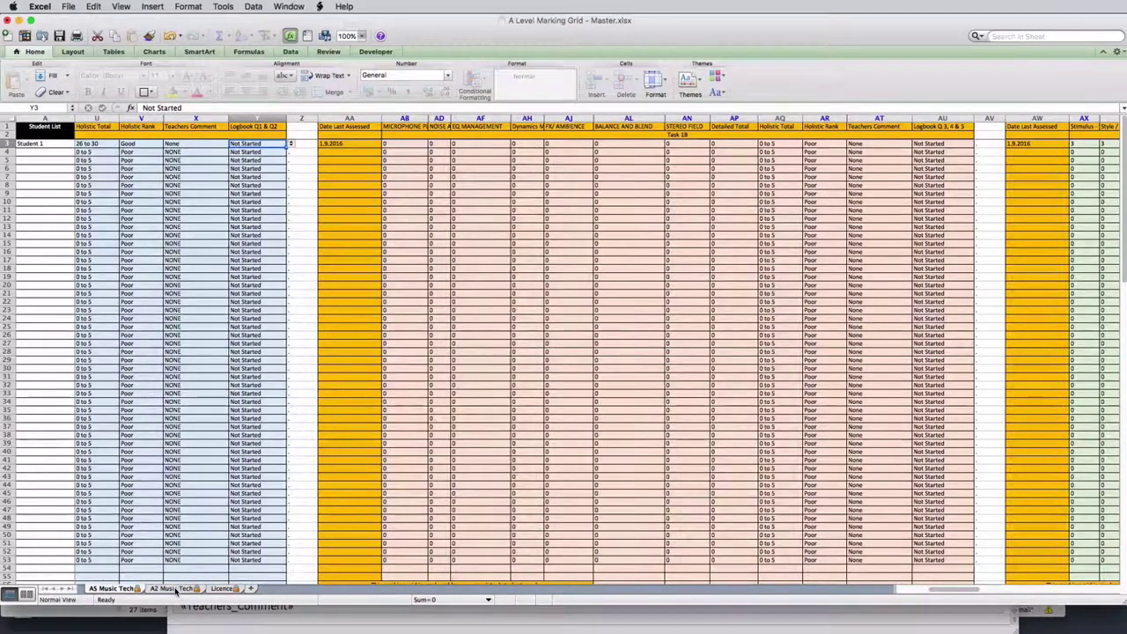
pyautogui.click(350, 145)
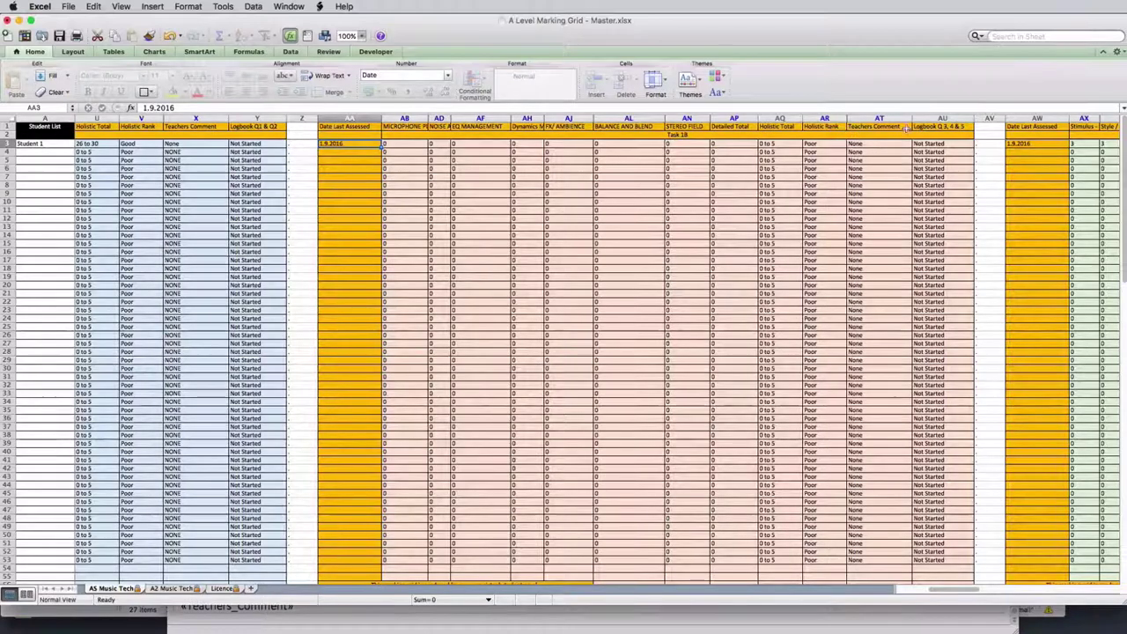
pyautogui.click(940, 145)
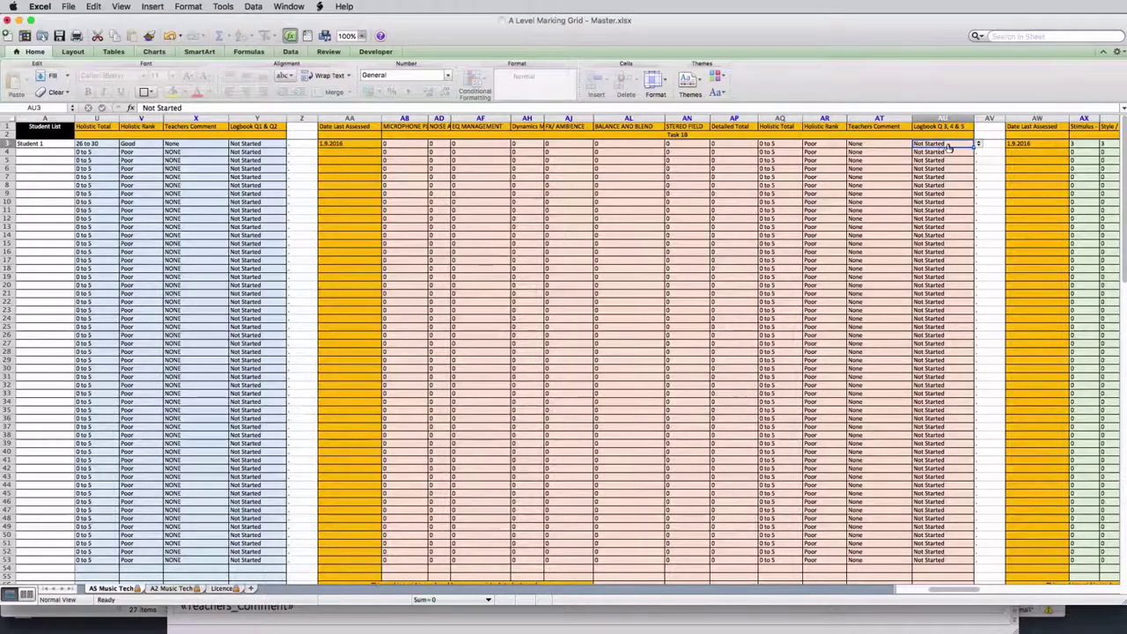
pyautogui.hotkey('alt', 'Down')
pyautogui.press('Escape')
# - Examine the Task 1C criteria, including the compulsory Style / Coherence heading and Student 1's Stimulus mark
pyautogui.hscroll(10, 926, 223)
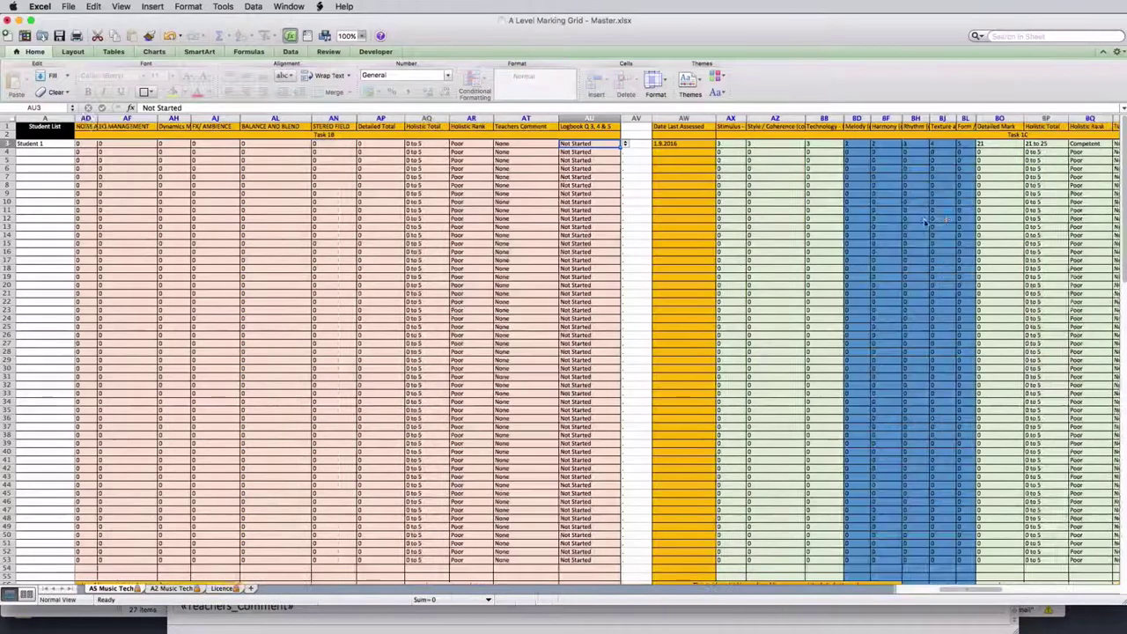
pyautogui.hscroll(1, 922, 219)
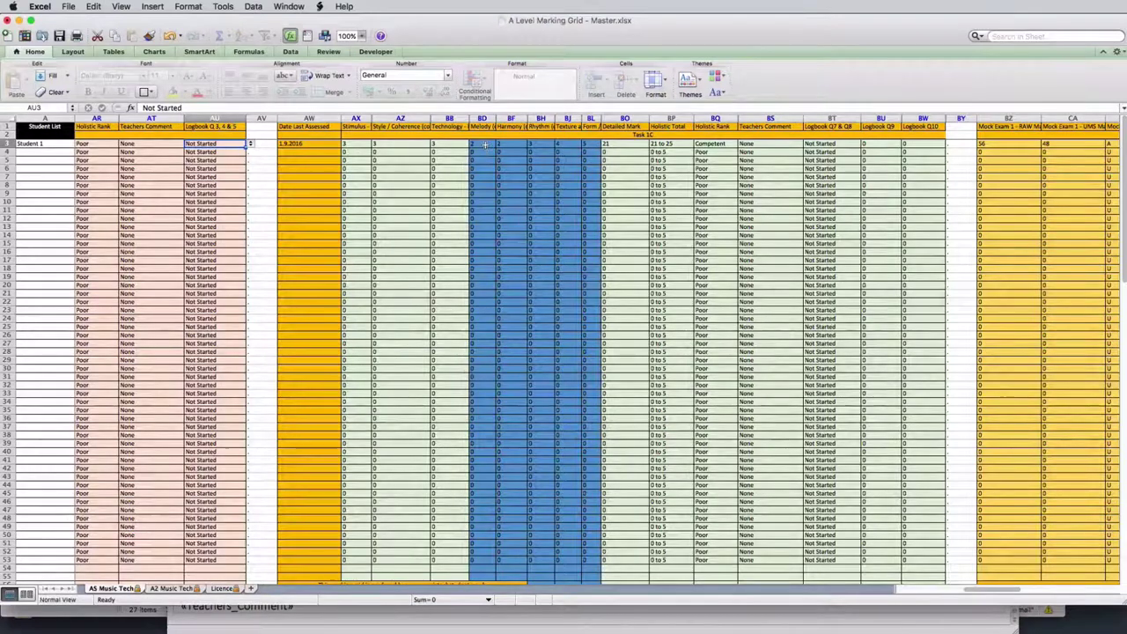
pyautogui.click(414, 127)
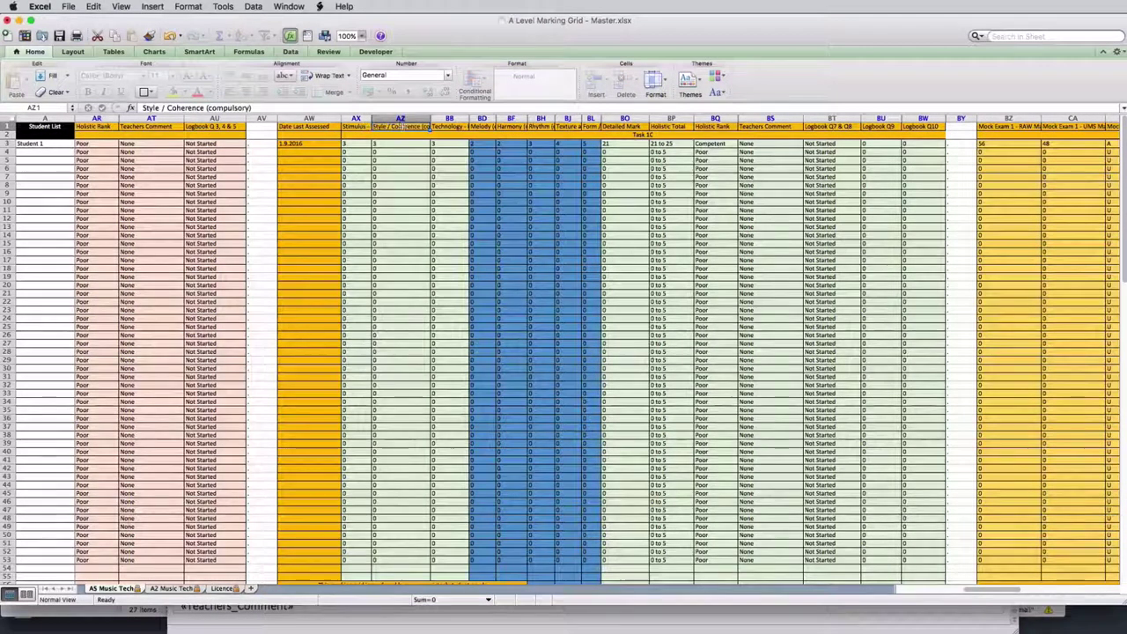
pyautogui.click(353, 144)
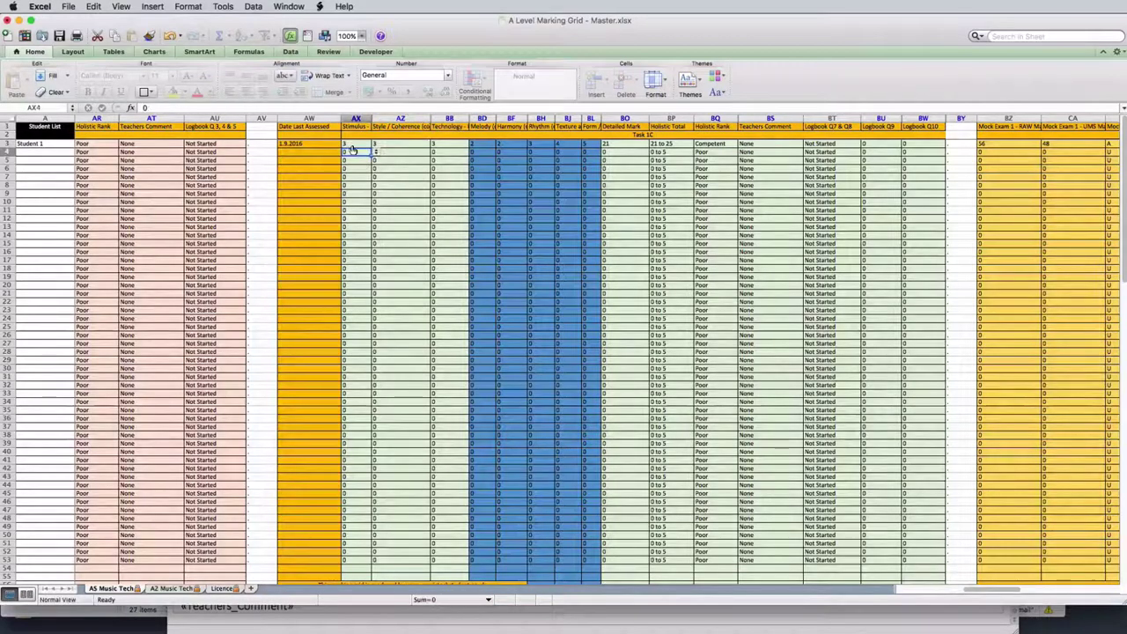
pyautogui.click(354, 143)
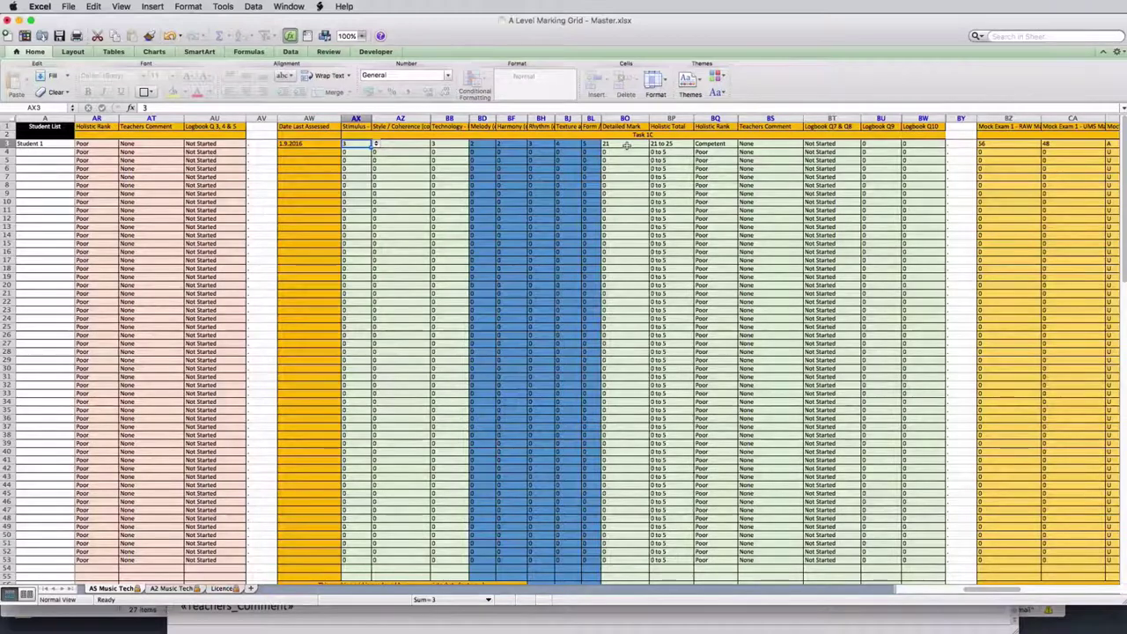
# - Set Student 1's Rhythm mark in Task 1C to 1
pyautogui.click(558, 145)
pyautogui.press('Down')
pyautogui.press('Down')
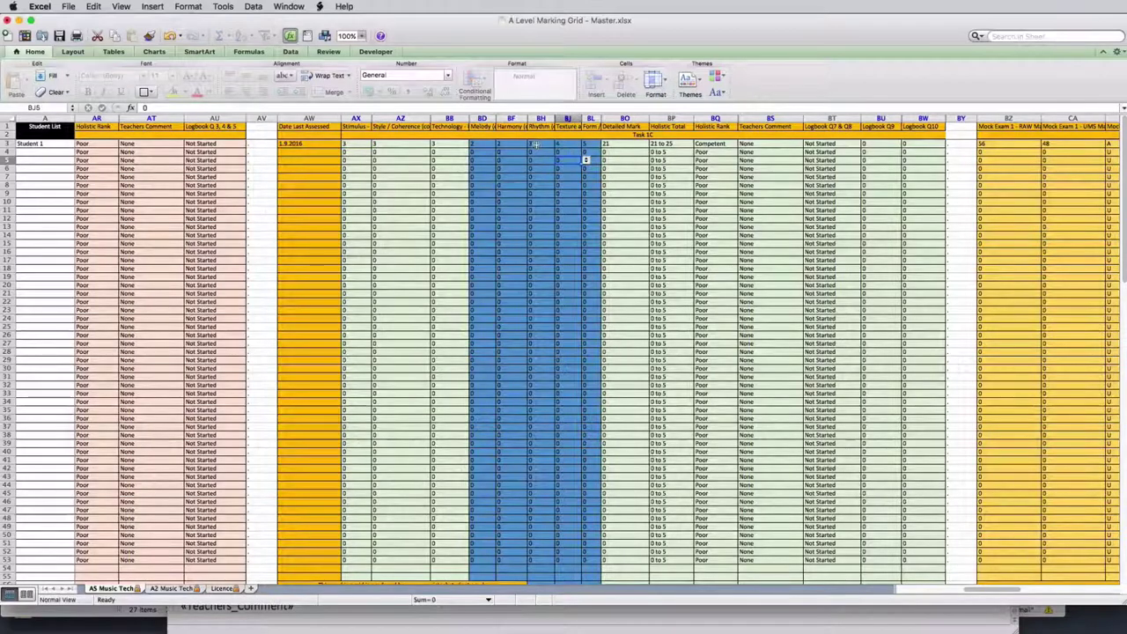
pyautogui.click(535, 144)
pyautogui.write('1')
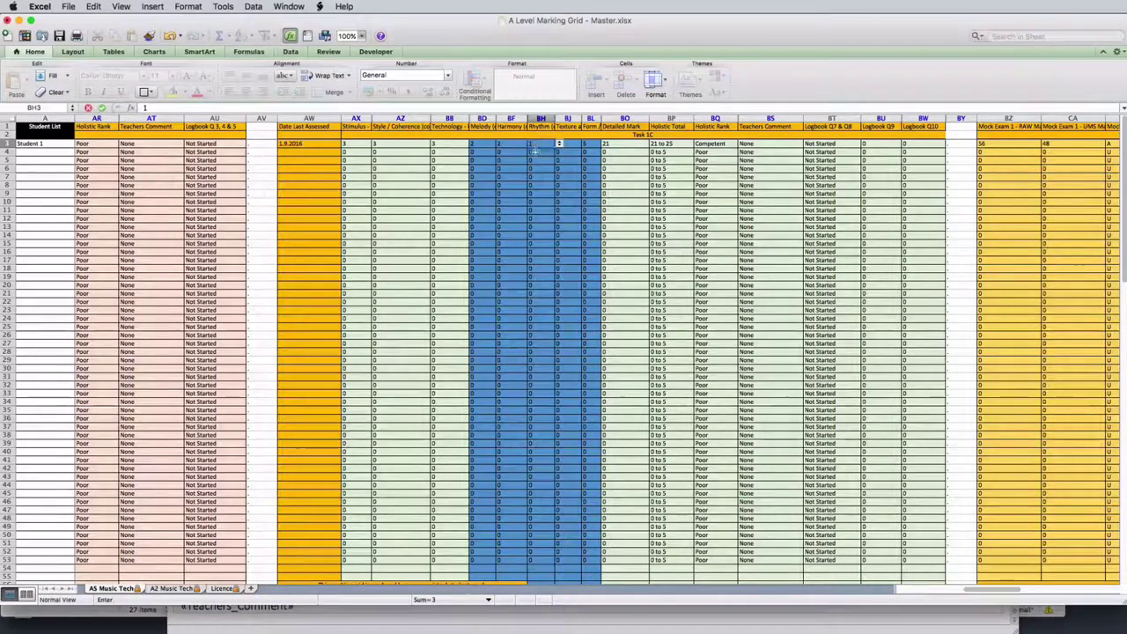
pyautogui.press('Return')
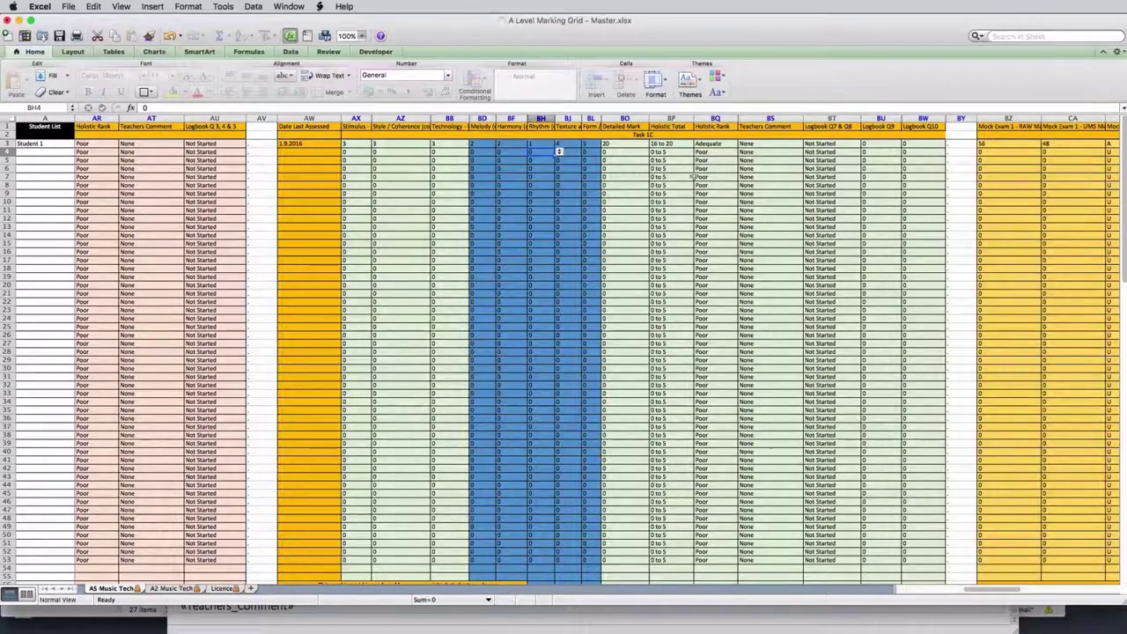
# - Examine Student 1's Task 1C logbook entries for Q7 & Q8 and Q9, and the raw marks for Mock Exams 1 and 2
pyautogui.click(818, 143)
pyautogui.click(882, 144)
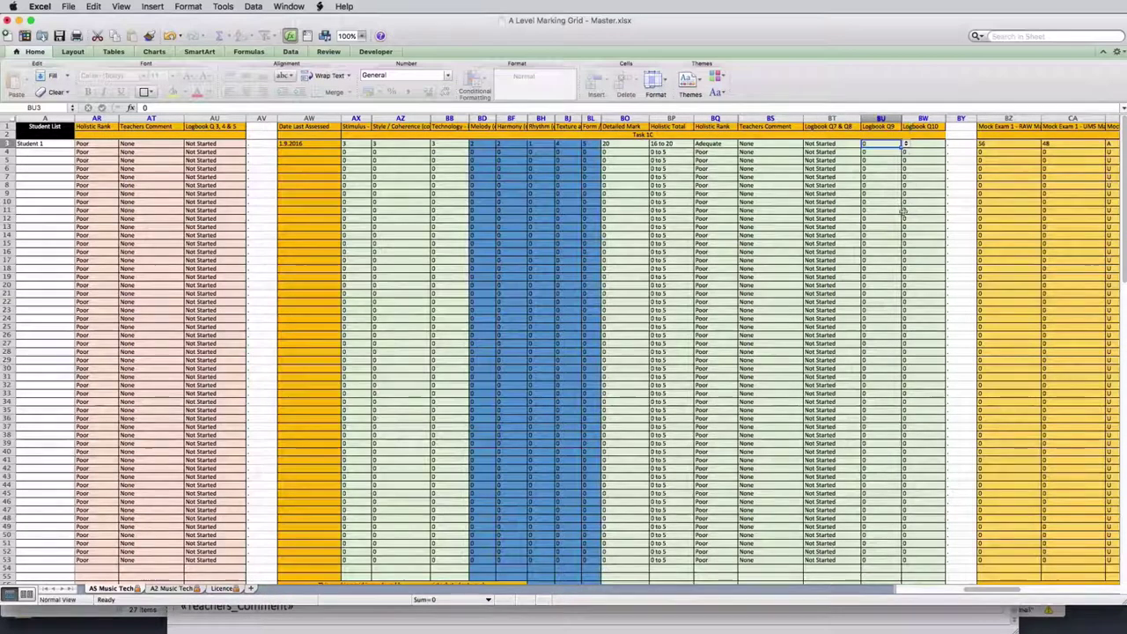
pyautogui.hscroll(2, 865, 243)
pyautogui.hscroll(4, 865, 243)
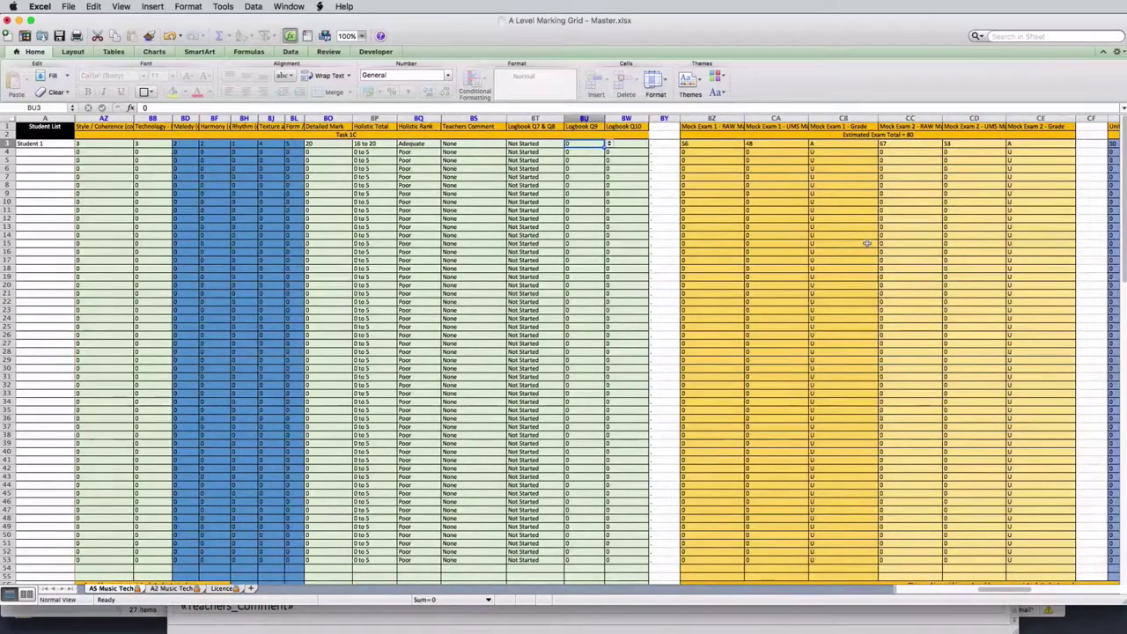
pyautogui.hscroll(4, 867, 244)
pyautogui.hscroll(2, 867, 244)
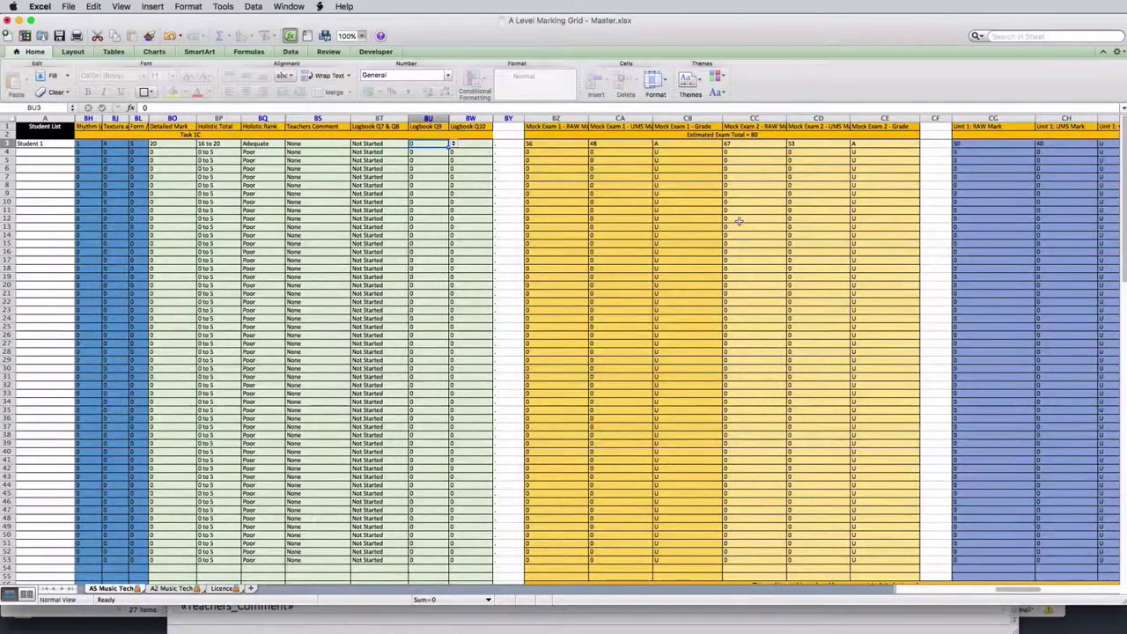
pyautogui.hscroll(3, 737, 223)
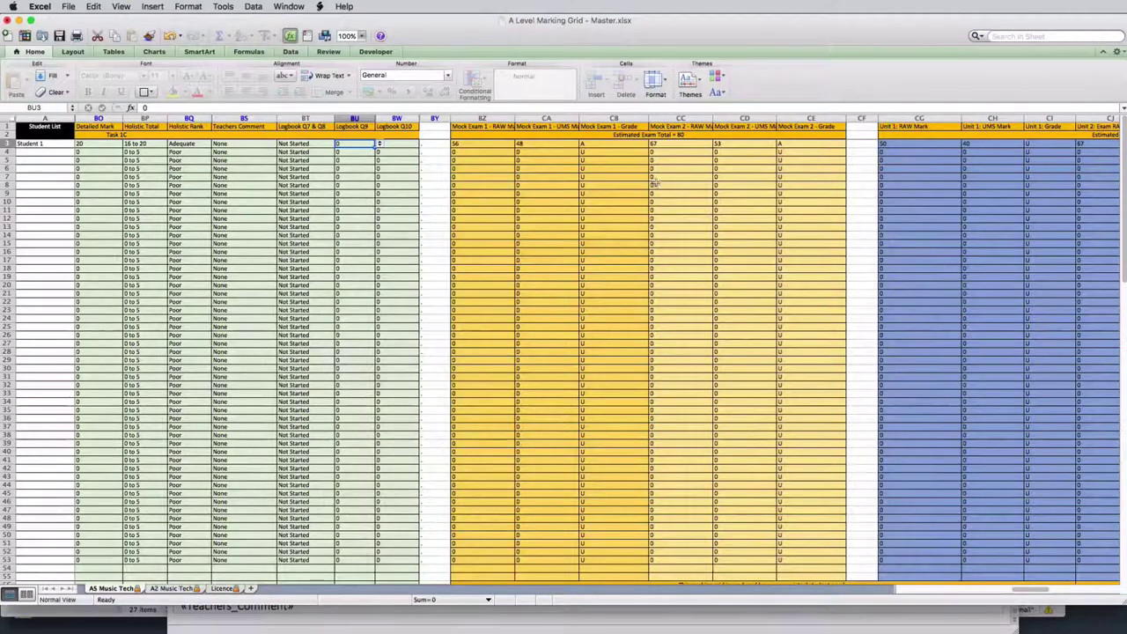
pyautogui.hscroll(6, 555, 231)
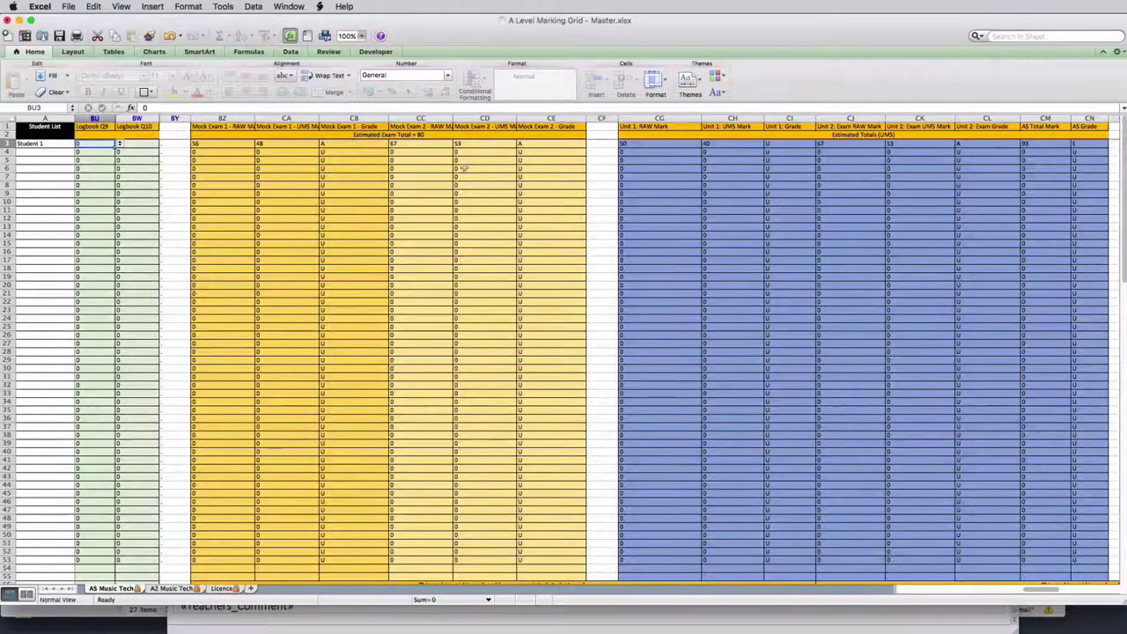
pyautogui.click(404, 144)
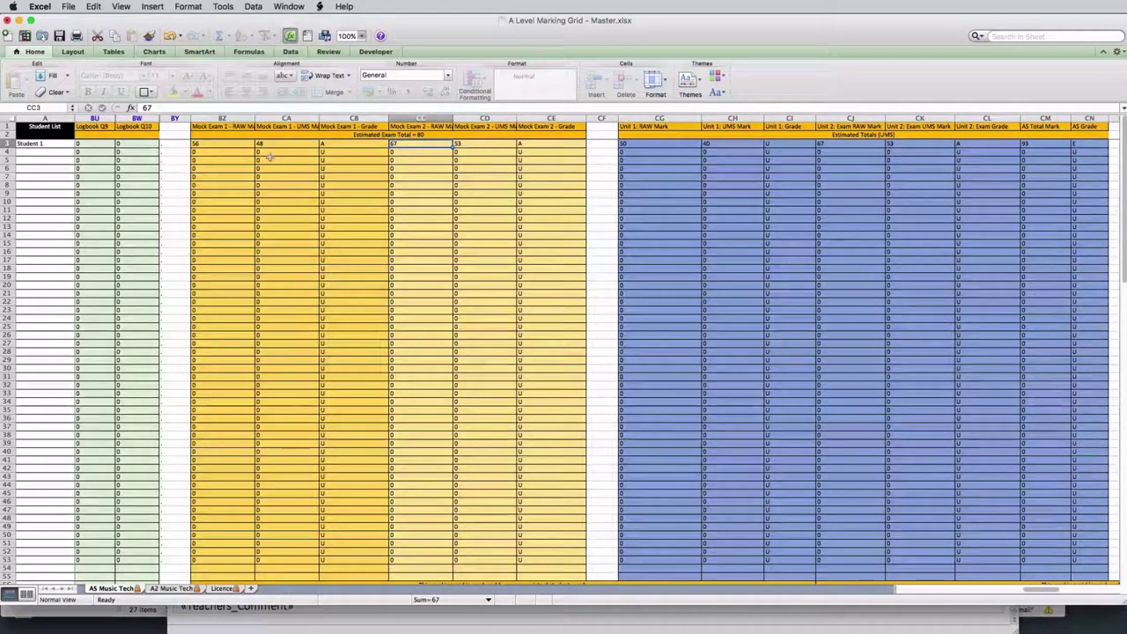
pyautogui.click(202, 144)
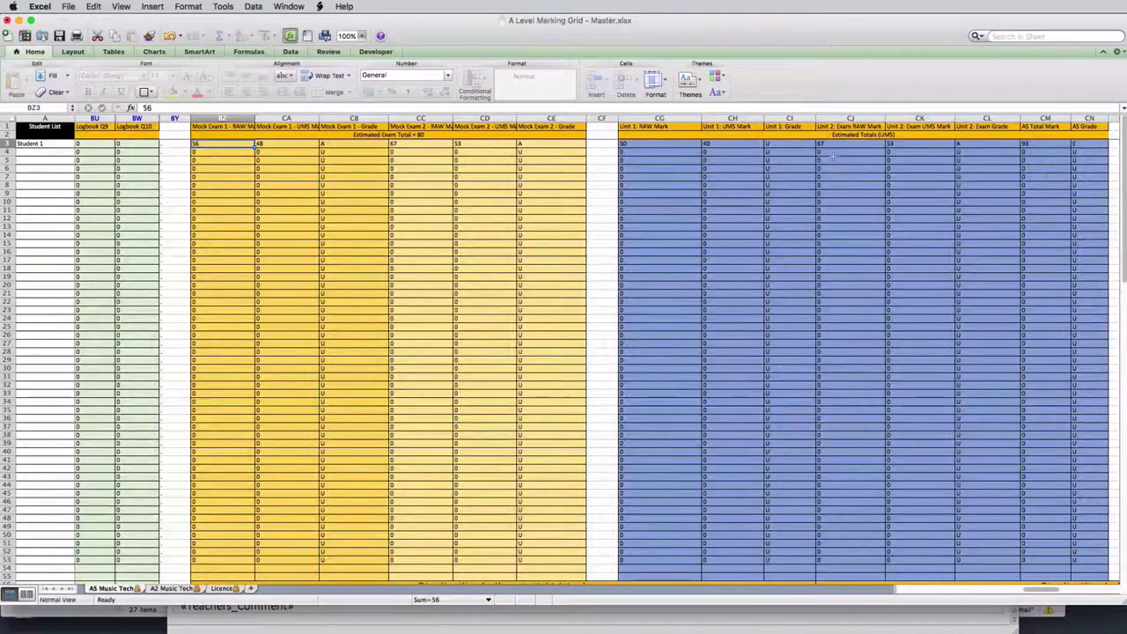
# - Examine the Estimated Totals (UMS), Final AS Music Technology Results and Student Email Address sections of the AS sheet
pyautogui.hscroll(3, 839, 177)
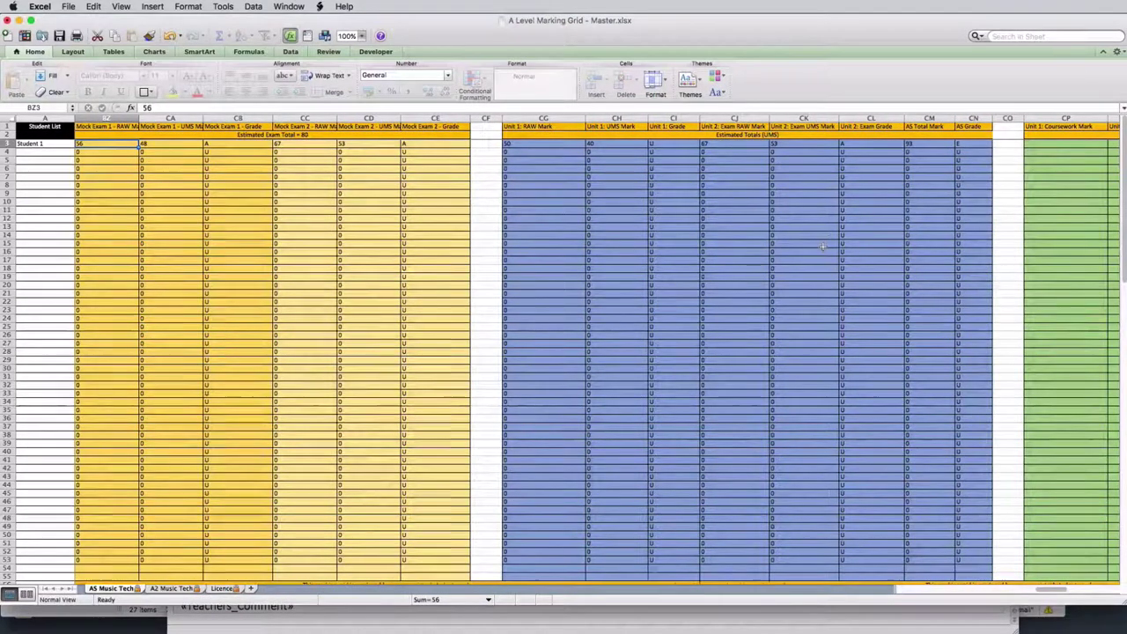
pyautogui.hscroll(4, 822, 242)
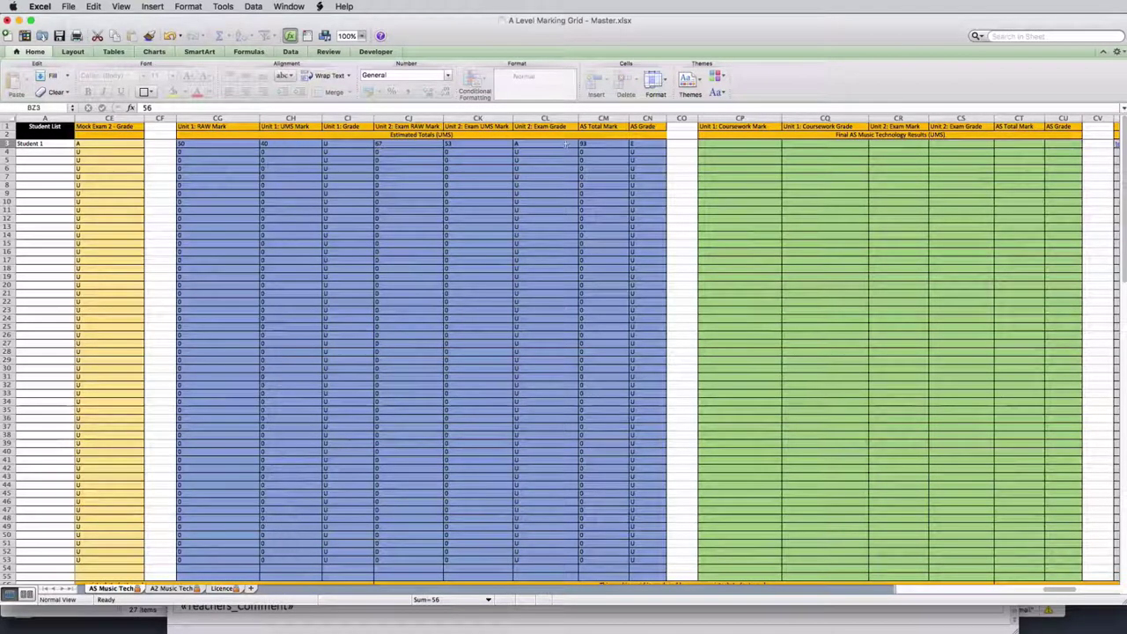
pyautogui.hscroll(4, 621, 229)
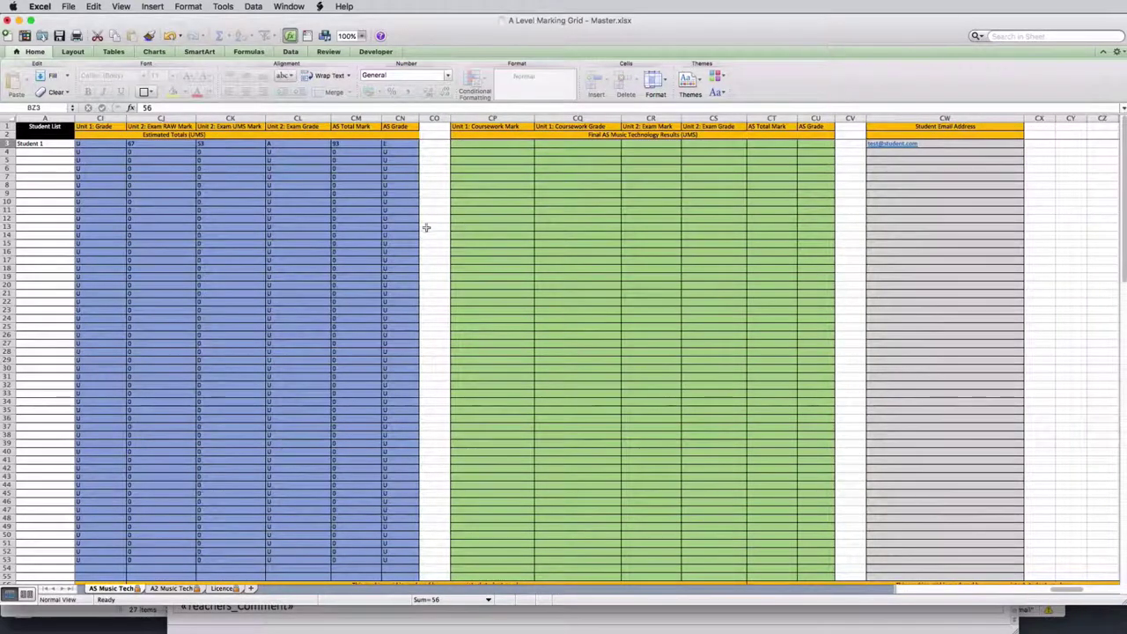
pyautogui.hscroll(-4, 431, 229)
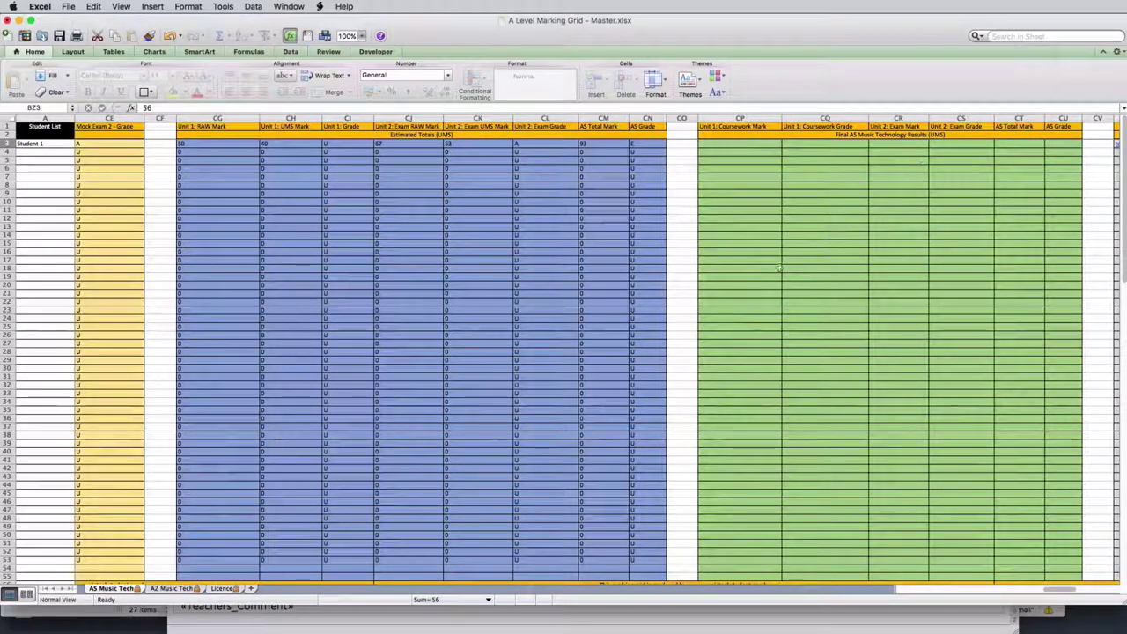
# - Examine the AS Mark (UMS) column on the A2 Music Tech sheet alongside the final results section on the AS Music Tech sheet
pyautogui.click(175, 588)
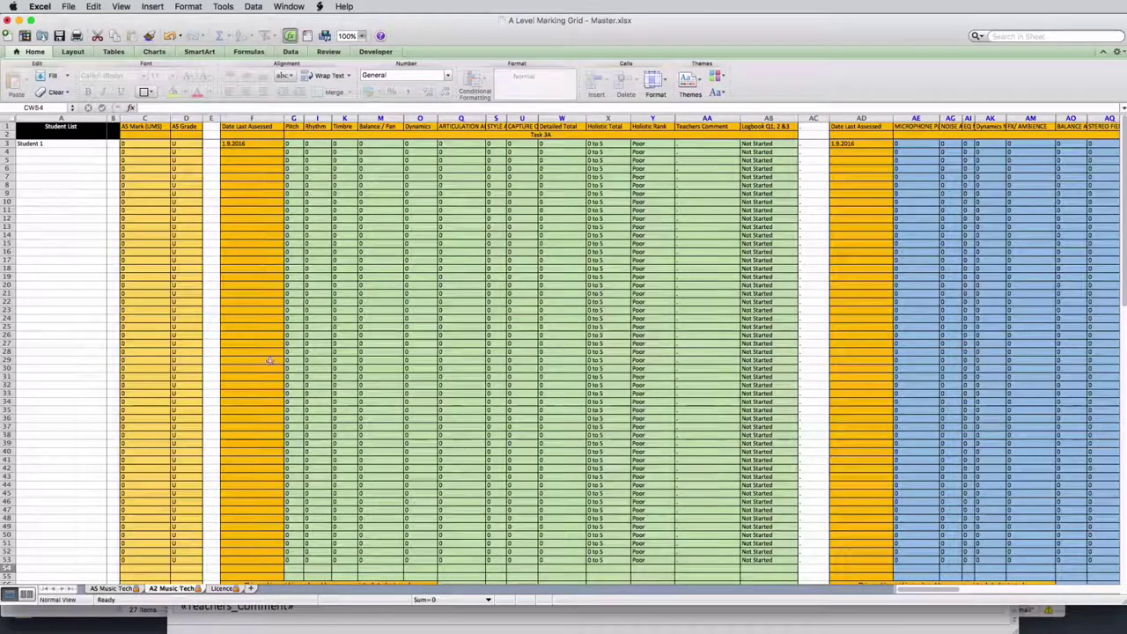
pyautogui.click(132, 143)
pyautogui.click(133, 152)
pyautogui.click(132, 160)
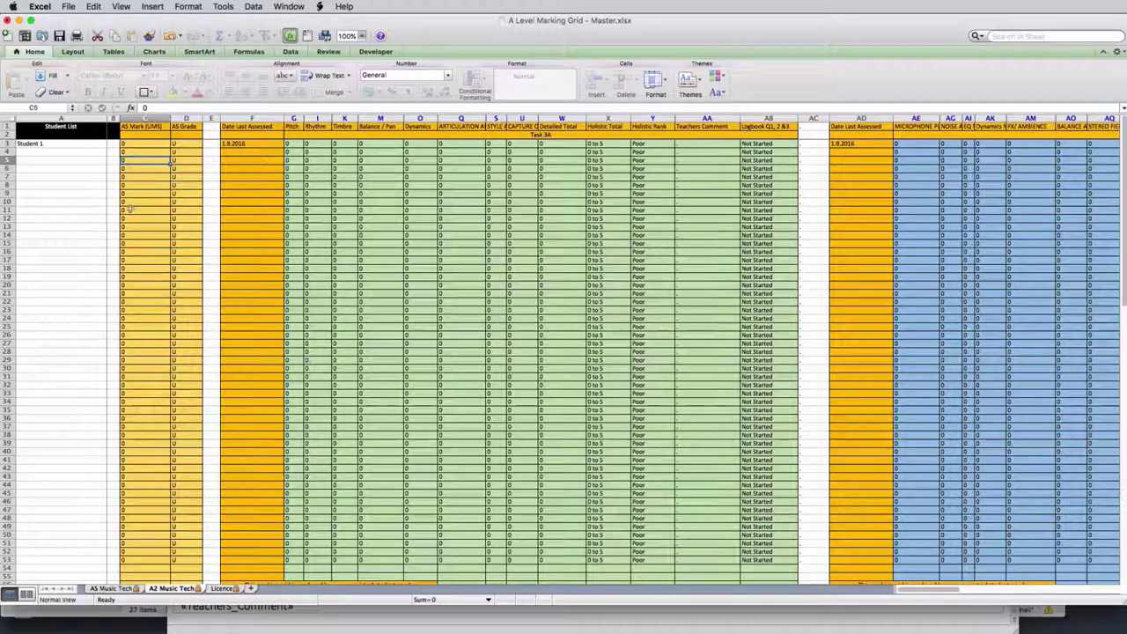
pyautogui.click(131, 235)
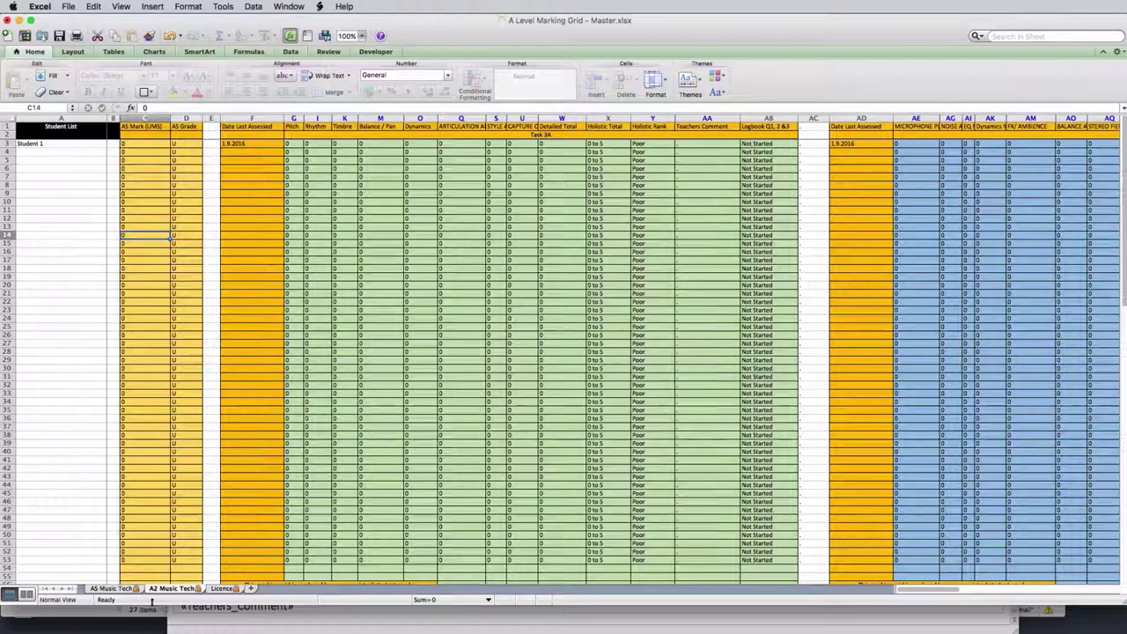
pyautogui.click(112, 590)
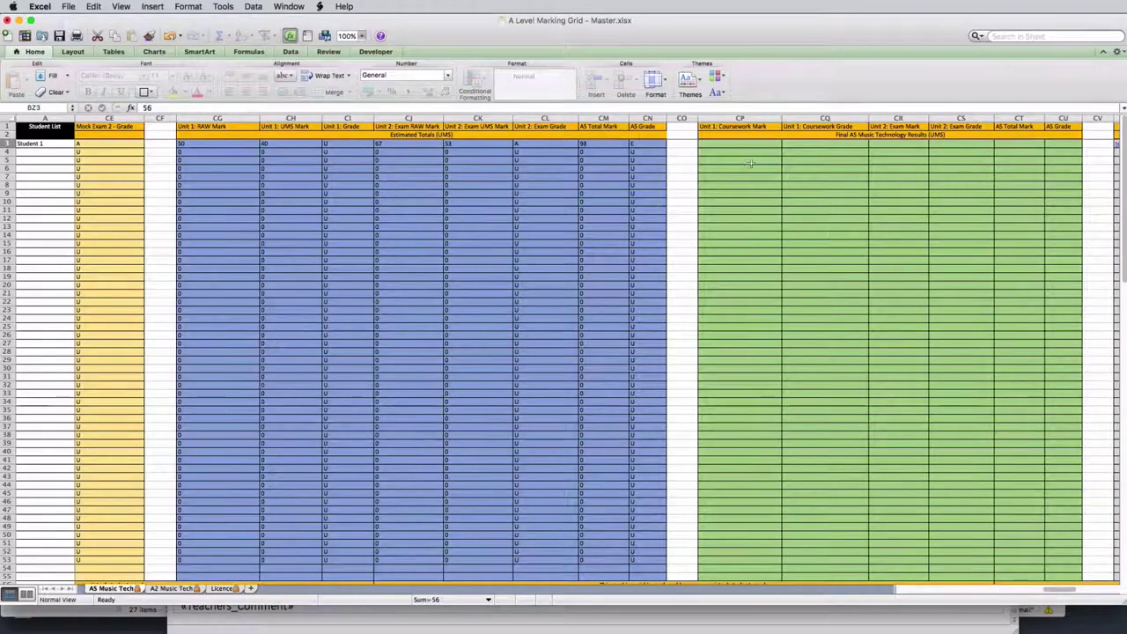
# - Set Student 1's AS Mark (UMS) to 150 on the A2 Music Tech sheet
pyautogui.click(163, 589)
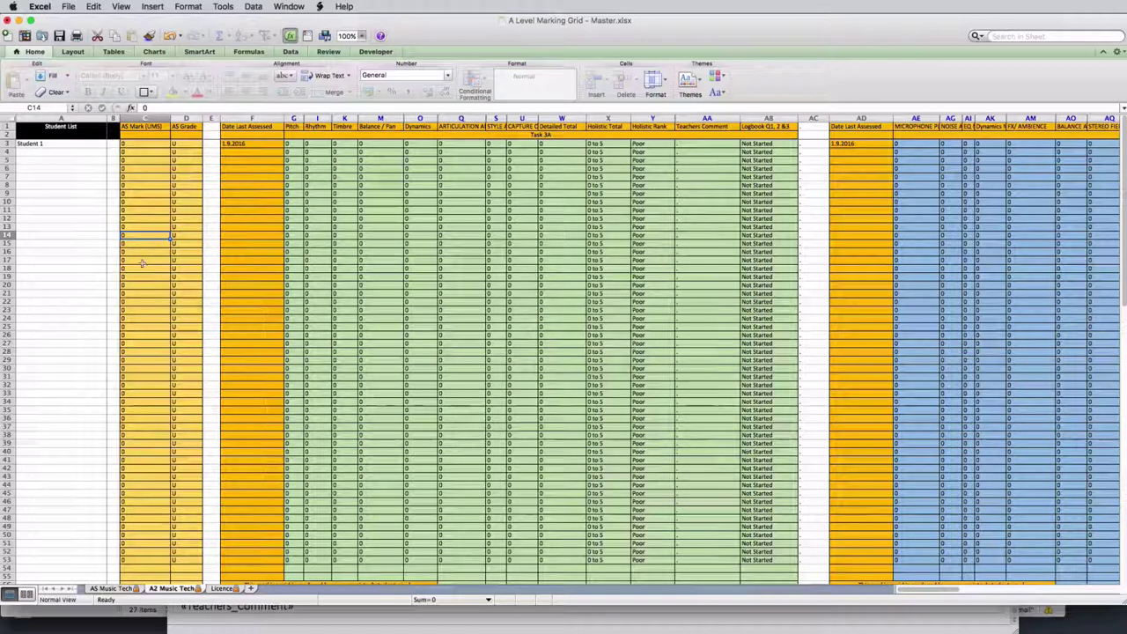
pyautogui.click(161, 144)
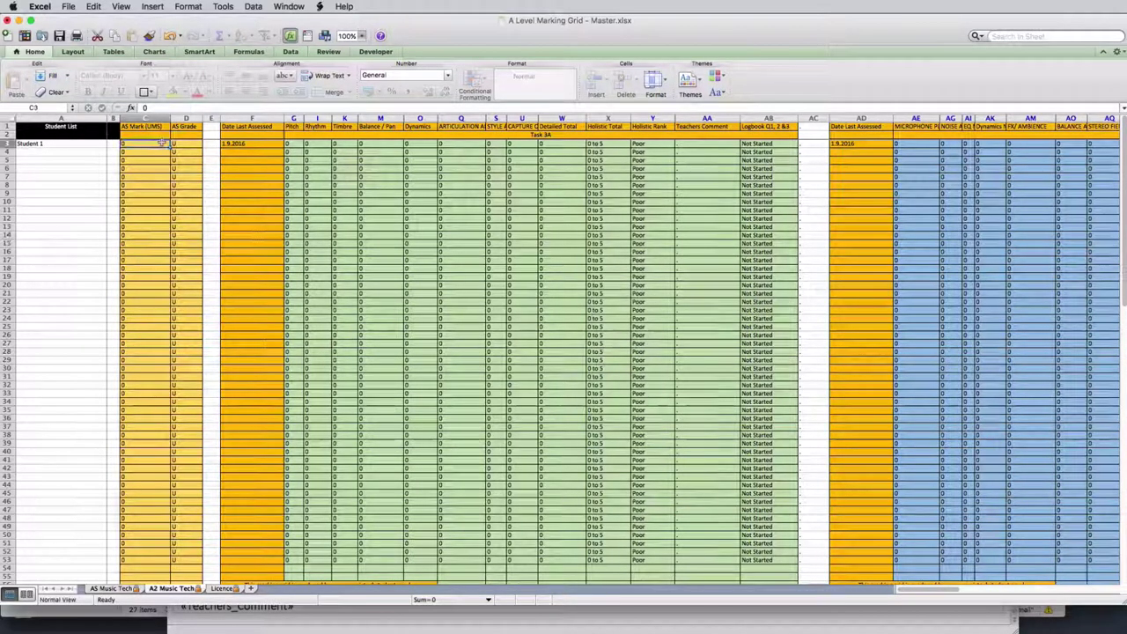
pyautogui.press('BackSpace')
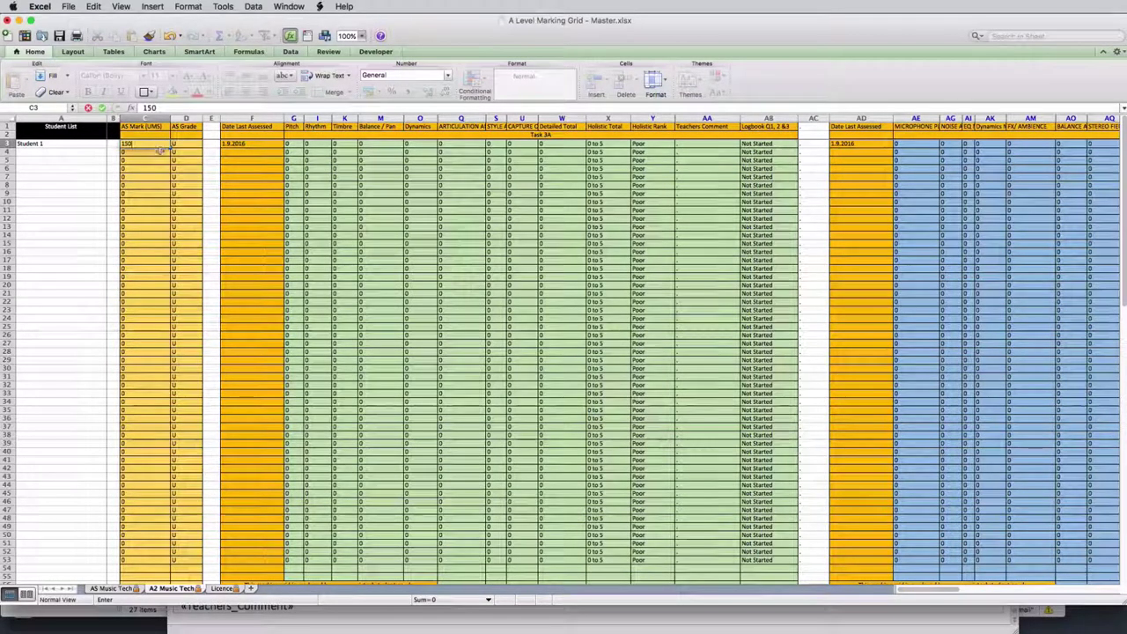
pyautogui.press('Return')
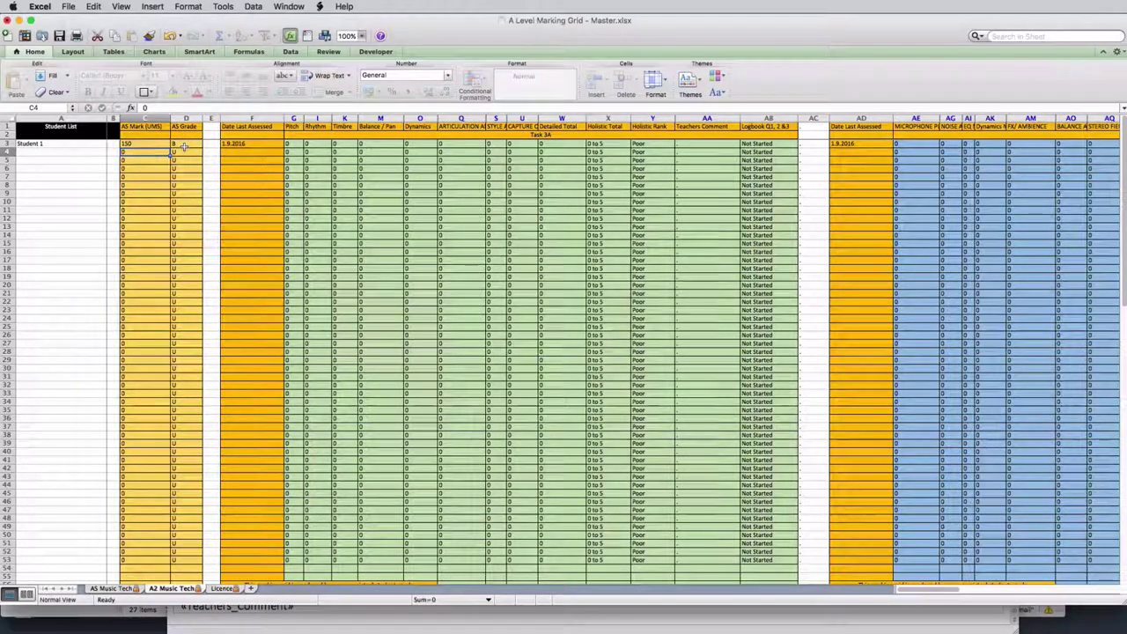
# - Examine the A2 sheet's Task 3C, mock exam, estimated totals and final A Level results sections
pyautogui.hscroll(10, 409, 198)
pyautogui.hscroll(10, 427, 204)
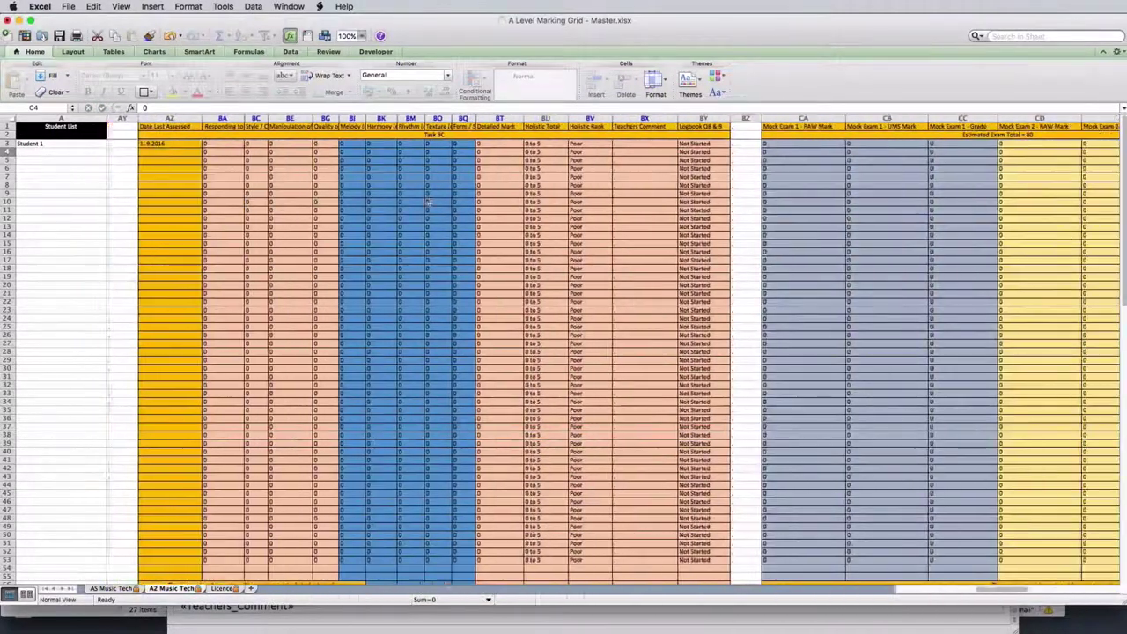
pyautogui.hscroll(8, 626, 212)
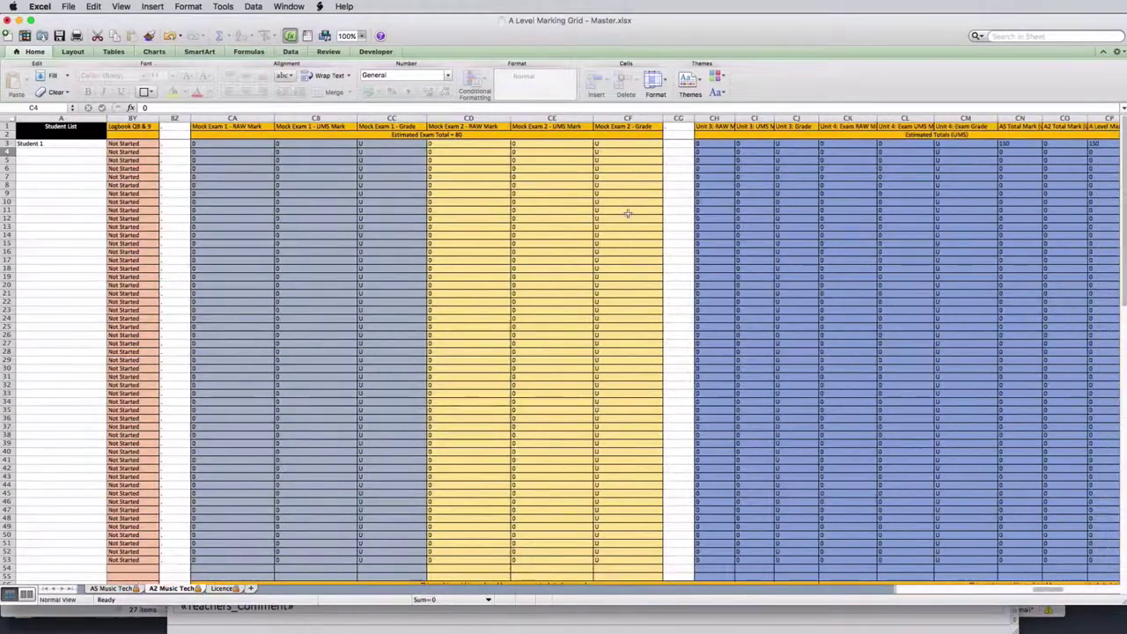
pyautogui.hscroll(2, 627, 212)
pyautogui.hscroll(3, 780, 236)
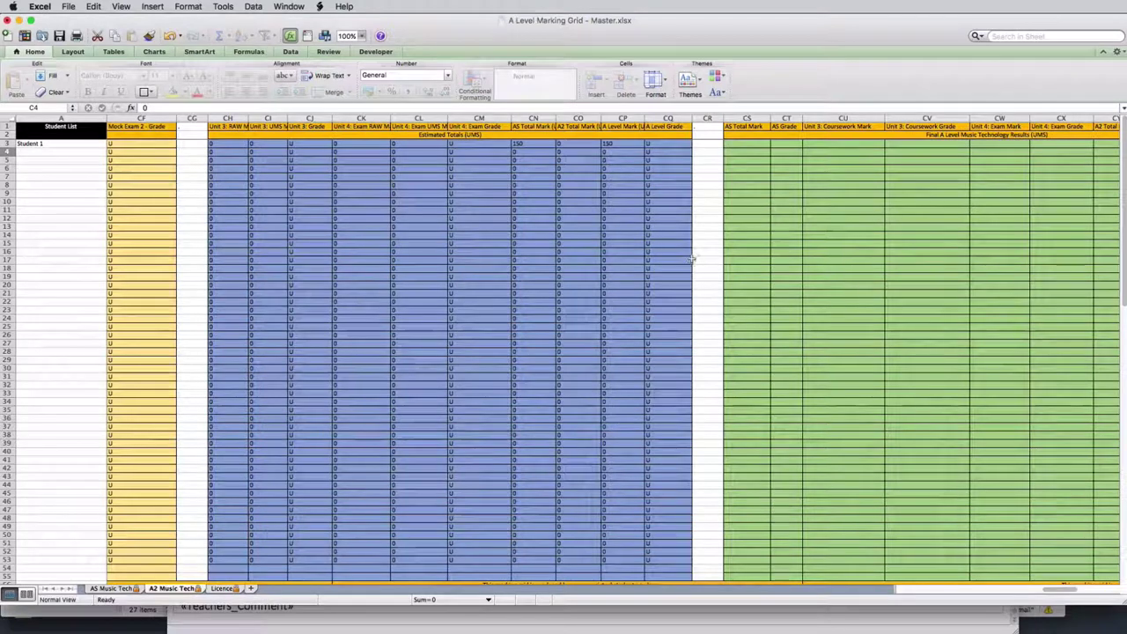
# - Switch to the AS Music Technology - Report Master document in Word and examine its introduction and the marking grid folder's files
pyautogui.click(762, 612)
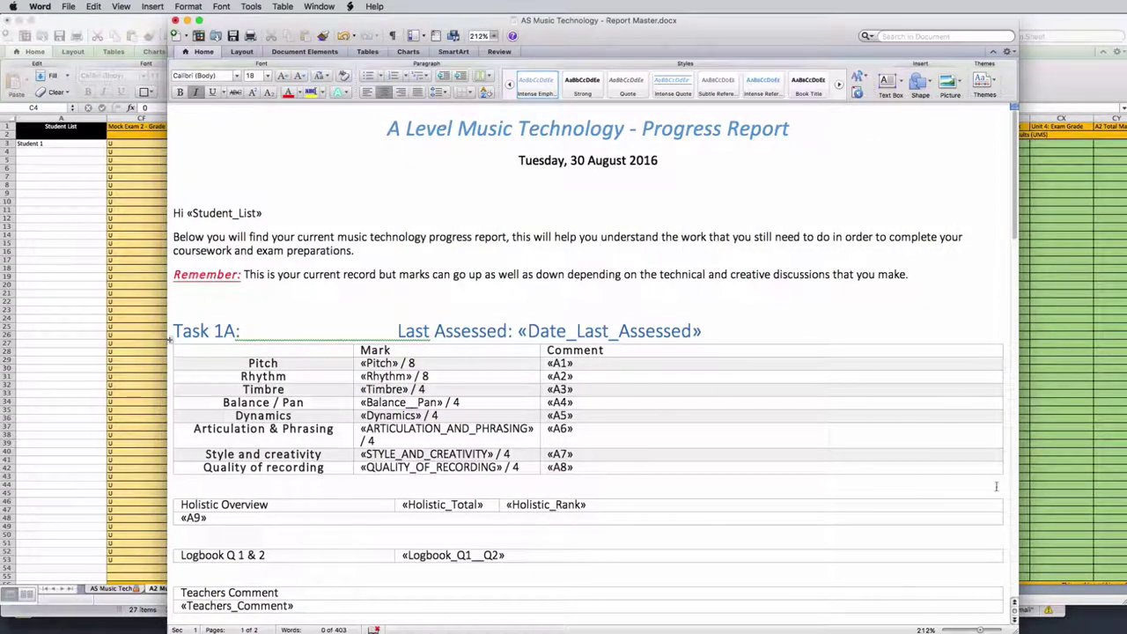
pyautogui.click(553, 621)
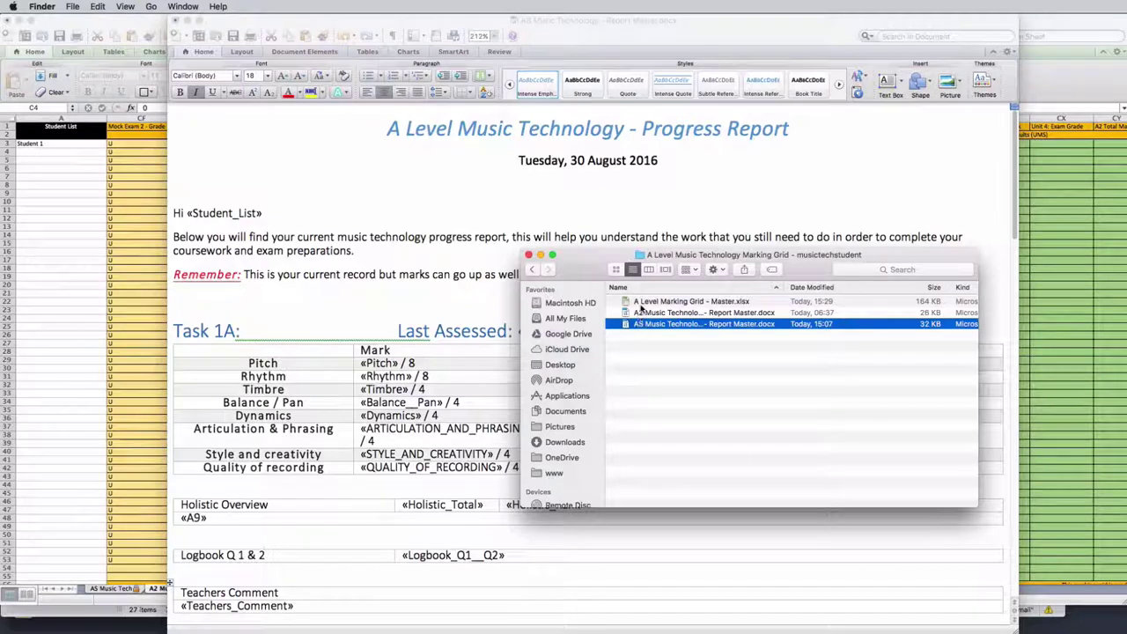
pyautogui.click(687, 220)
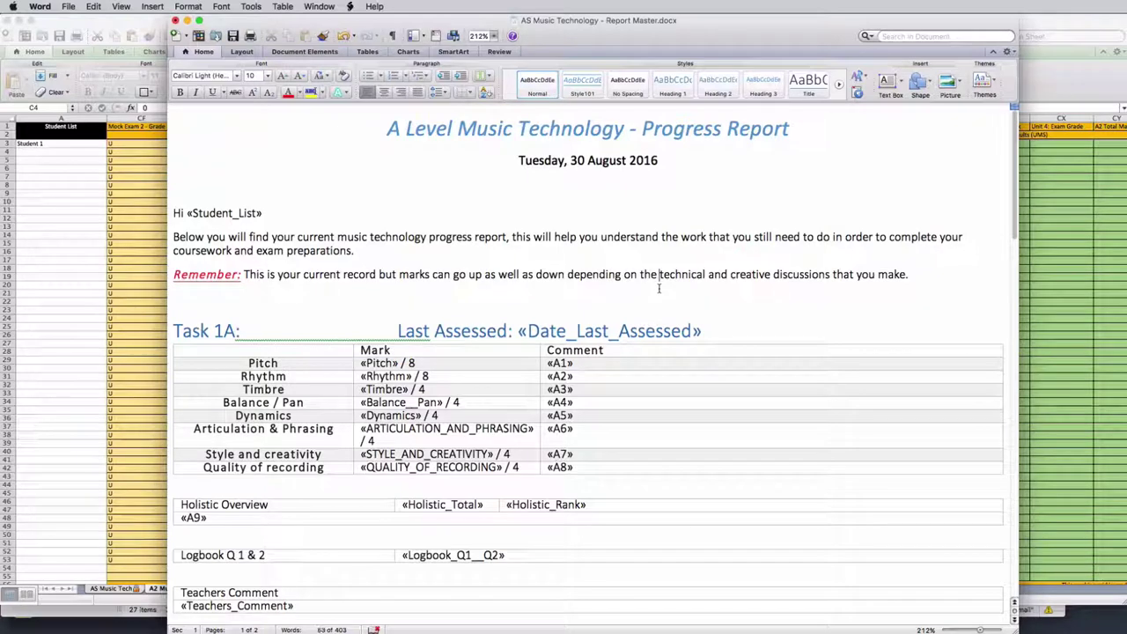
pyautogui.click(666, 256)
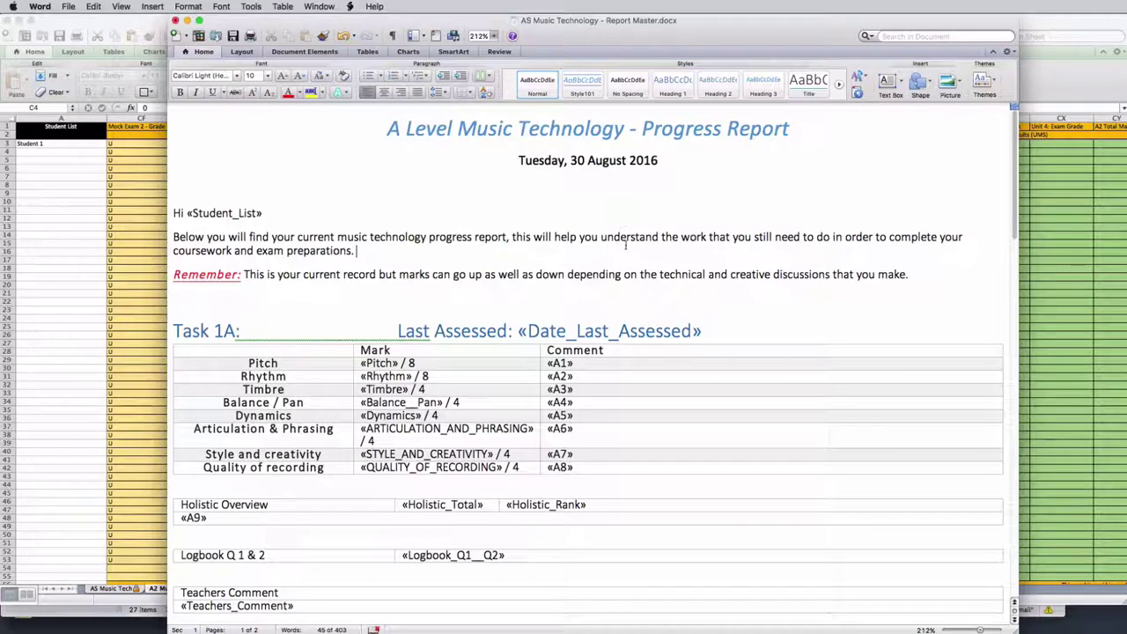
pyautogui.click(268, 236)
# - Preview the mail merge results for record 2 in the progress report and move the Mail Merge Manager off the document
pyautogui.scroll(-5, 388, 243)
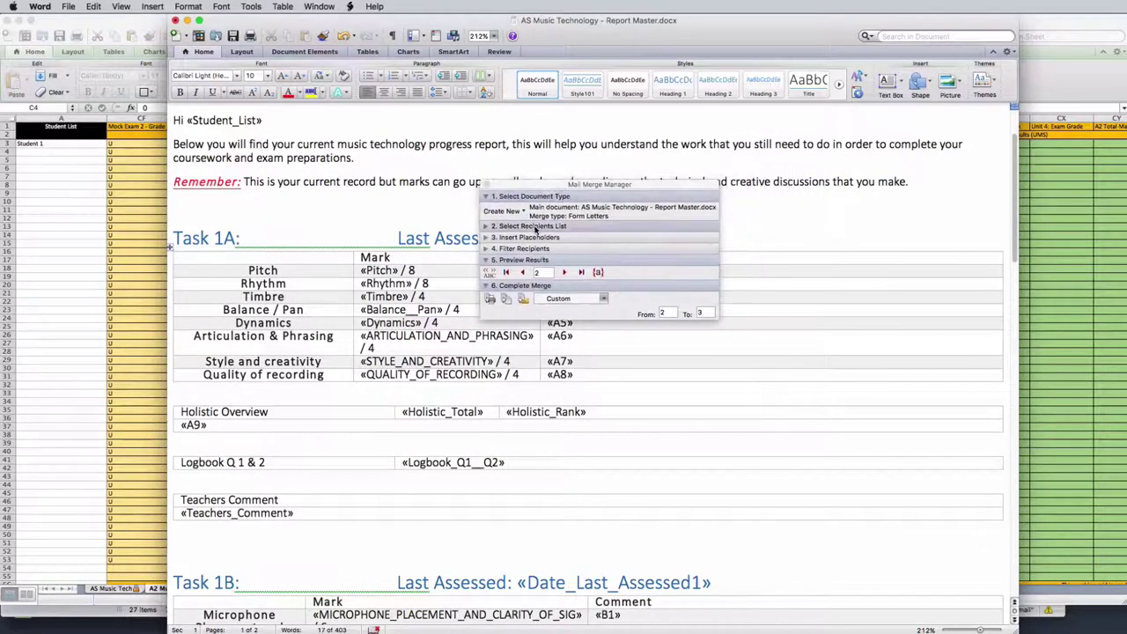
pyautogui.click(489, 273)
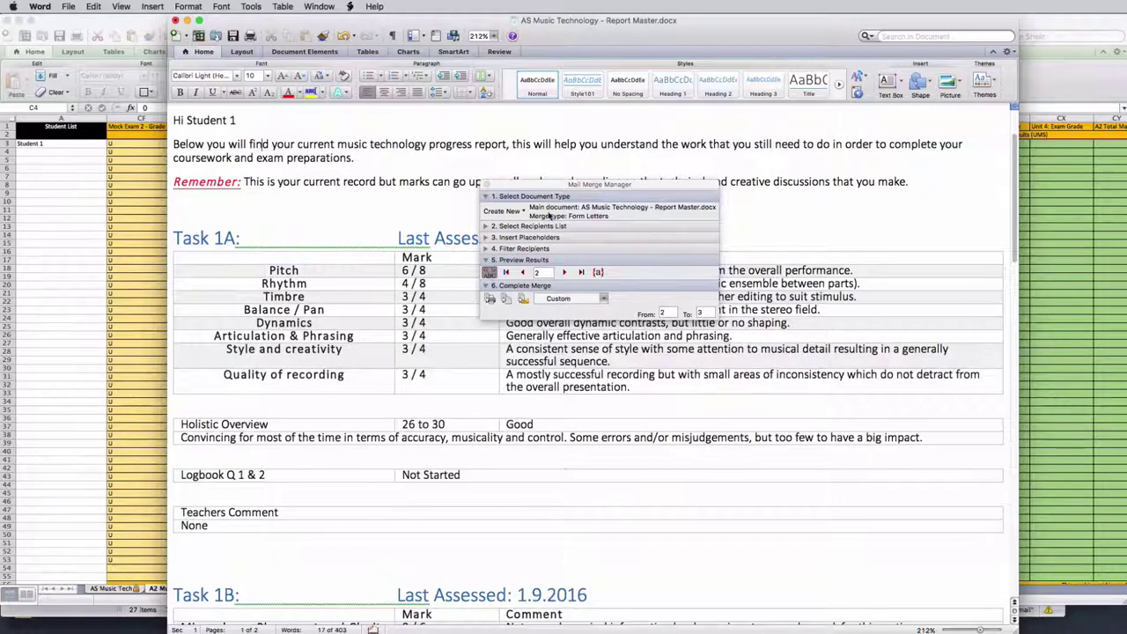
pyautogui.moveTo(599, 185); pyautogui.dragTo(1123, 163)
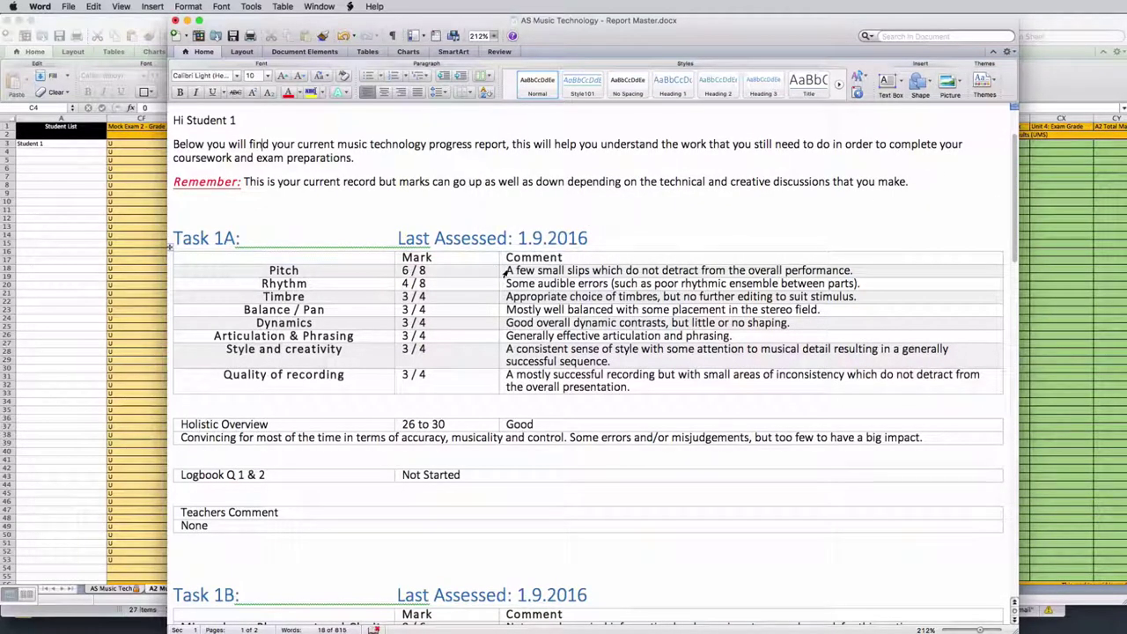
# - Examine the merged marks, comments and holistic overviews for Tasks 1A, 1B and 1C in Student 1's report
pyautogui.moveTo(505, 271); pyautogui.dragTo(907, 276)
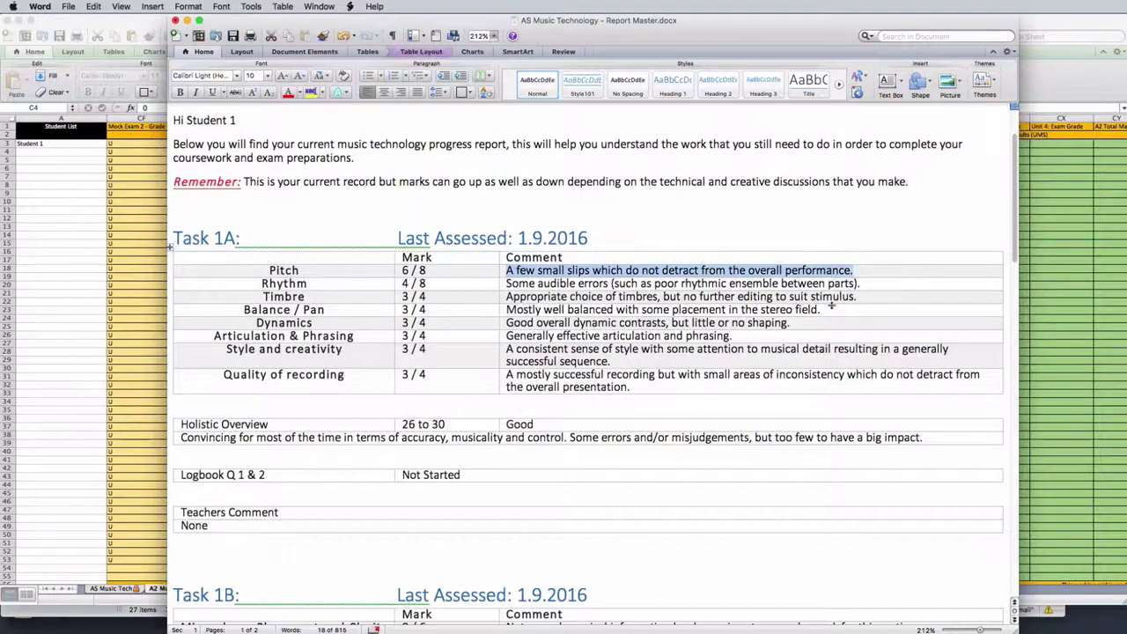
pyautogui.click(871, 270)
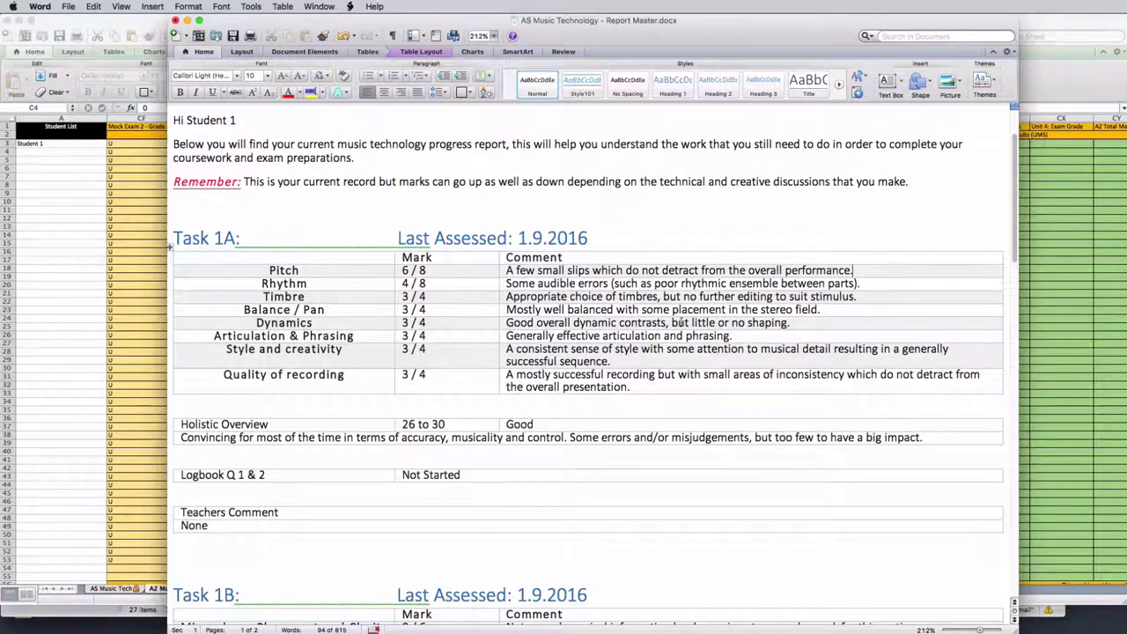
pyautogui.scroll(-3, 560, 301)
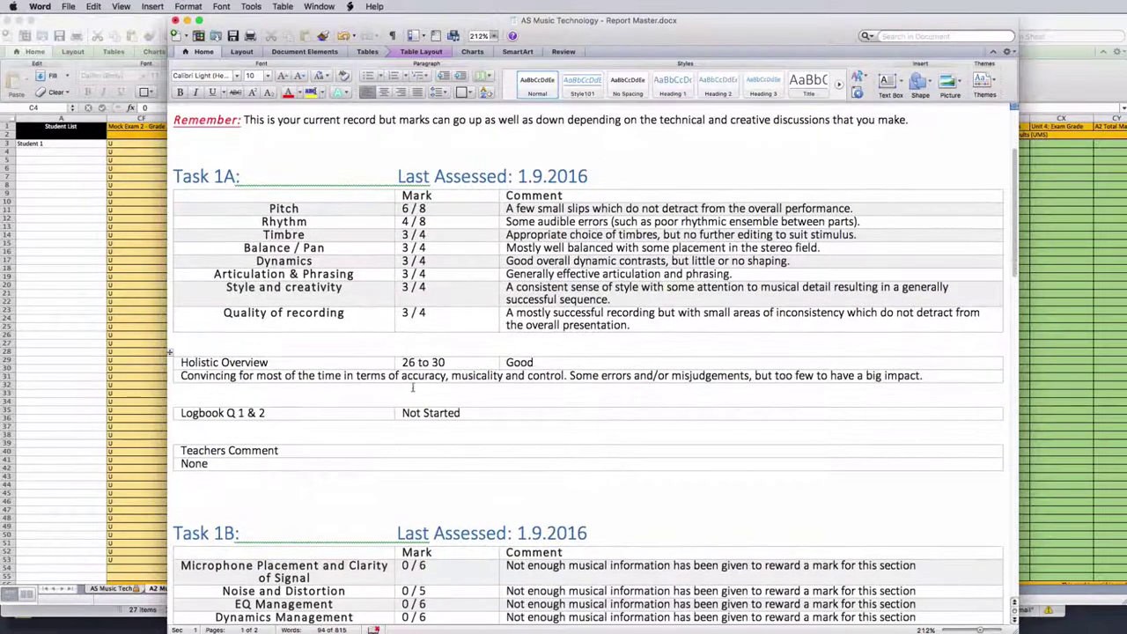
pyautogui.scroll(-10, 492, 365)
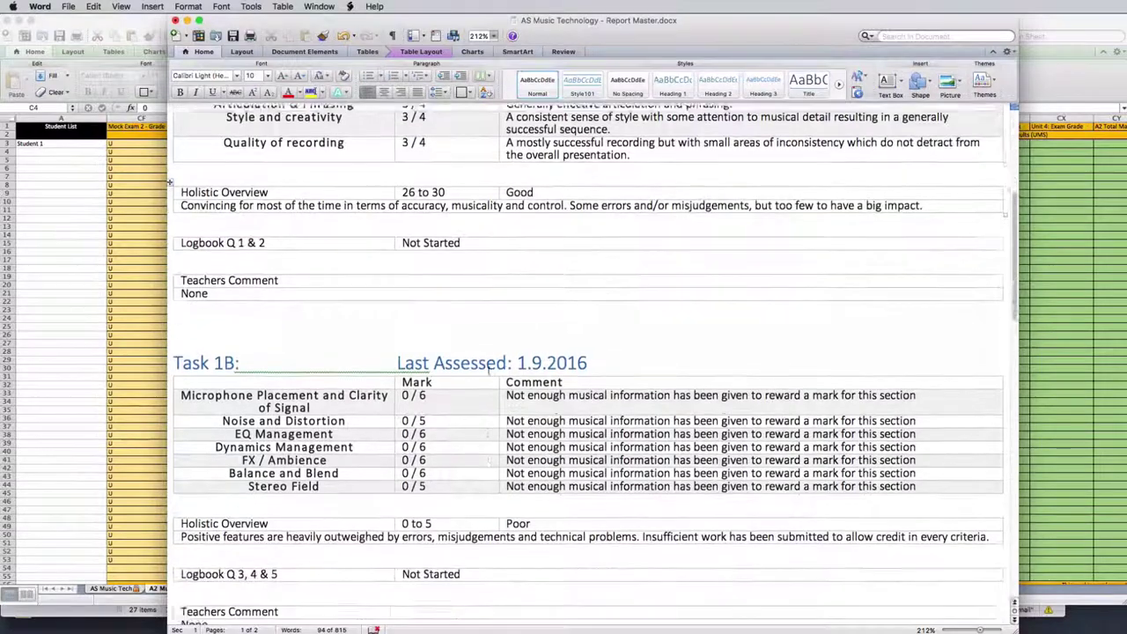
pyautogui.scroll(-8, 549, 351)
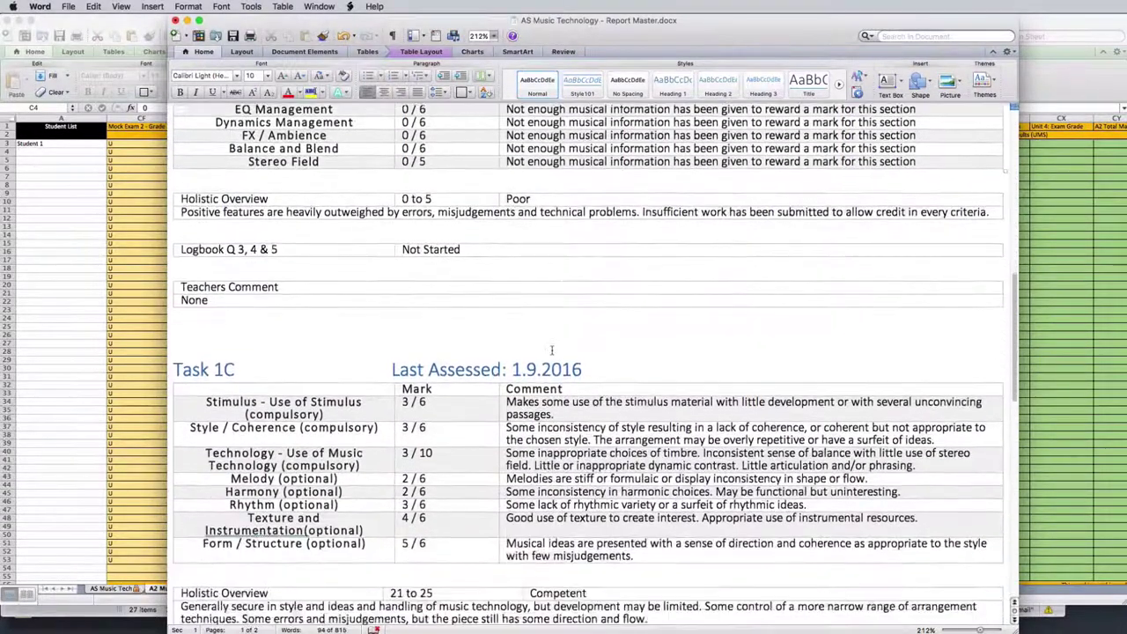
pyautogui.scroll(-8, 552, 351)
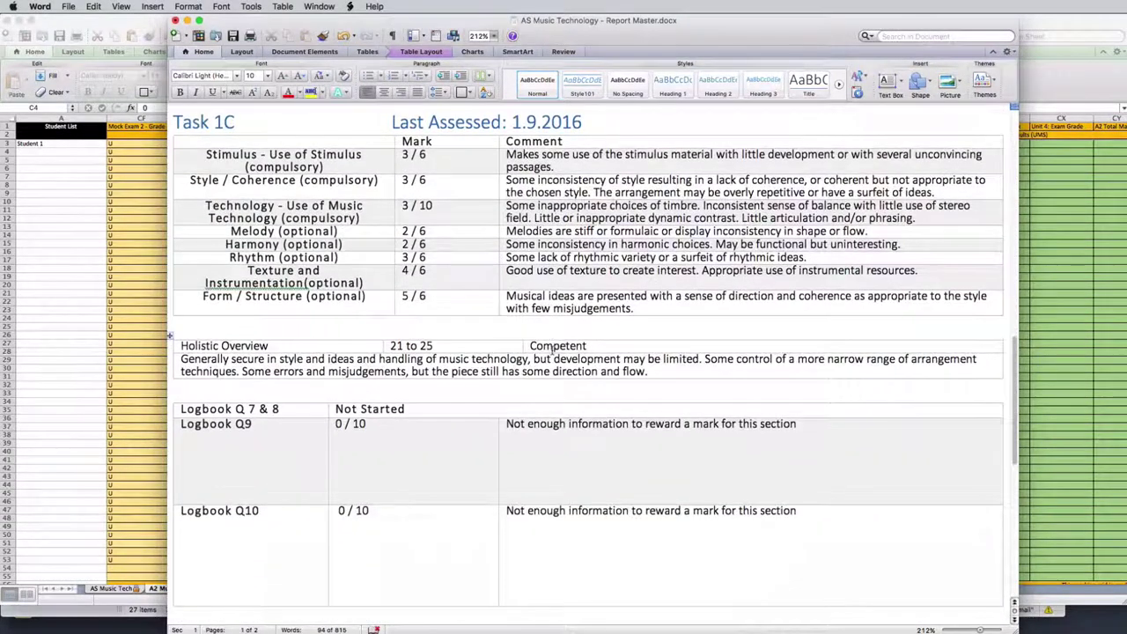
# - Examine the Exam Progress and Current Progress tables and the closing message at the end of Student 1's report
pyautogui.scroll(-12, 551, 350)
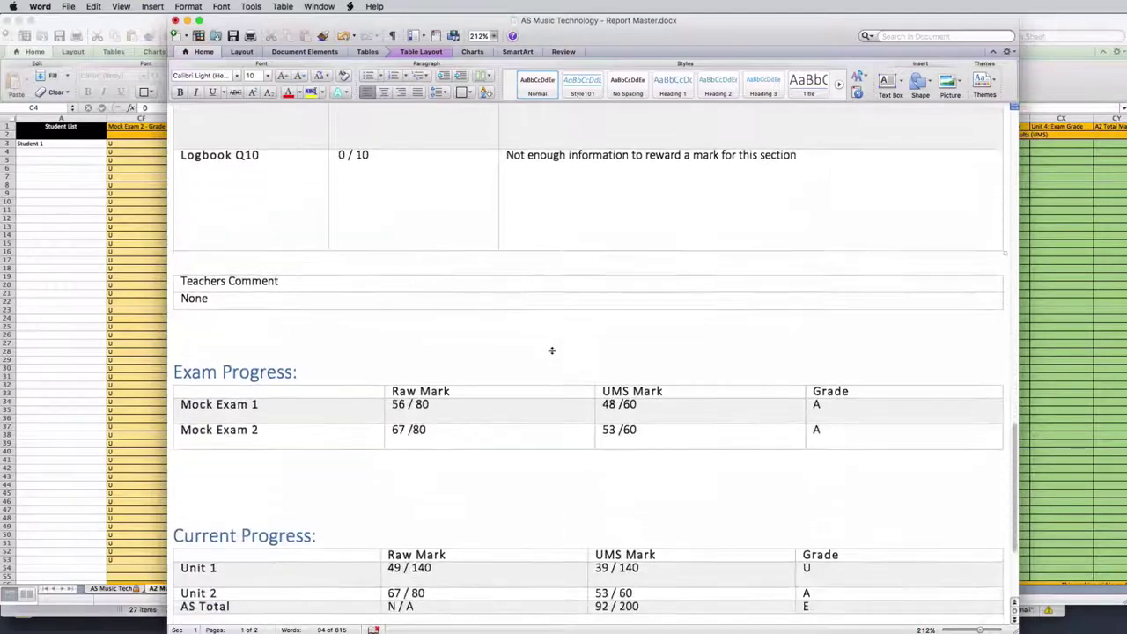
pyautogui.scroll(-2, 551, 351)
pyautogui.scroll(-2, 467, 316)
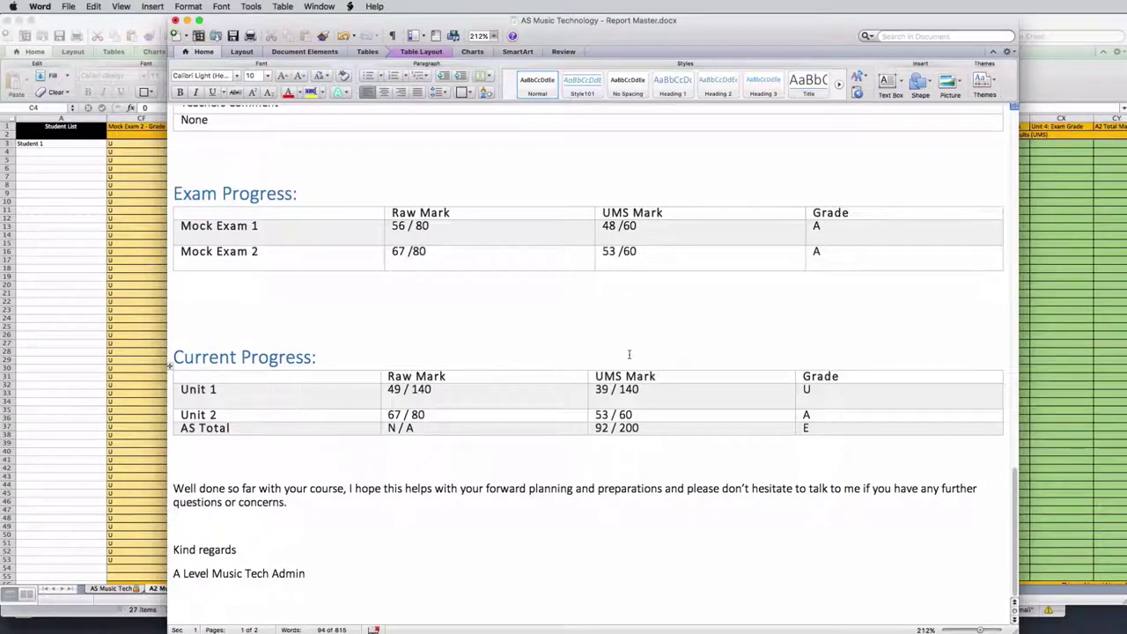
pyautogui.scroll(4, 627, 354)
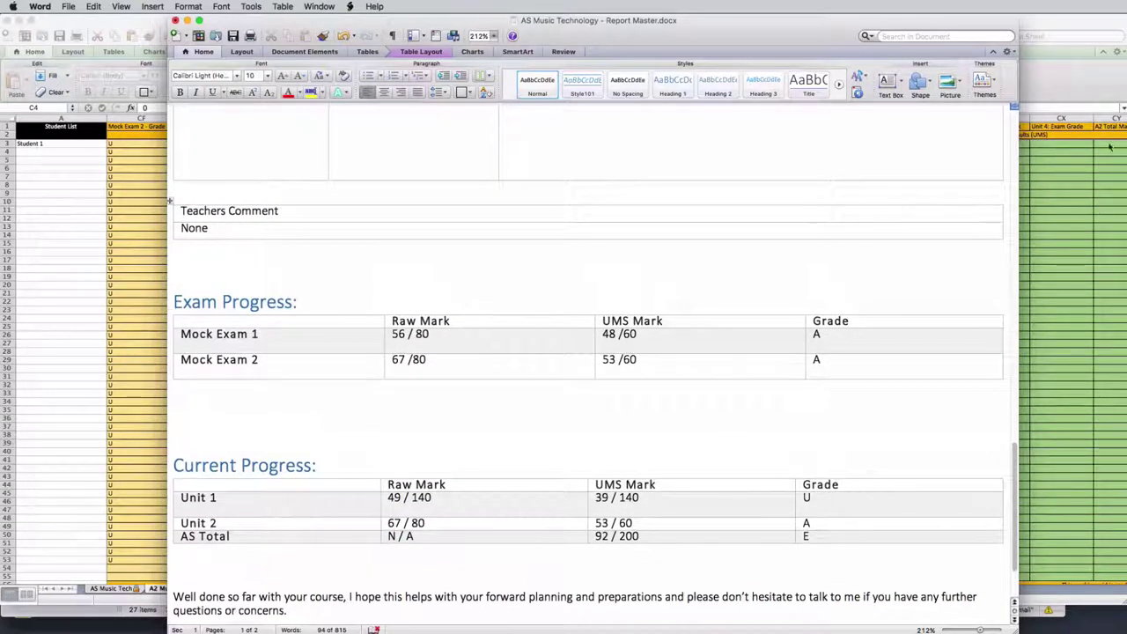
# - Bring the Mail Merge Manager back over the report, ready to complete the merge
pyautogui.click(636, 334)
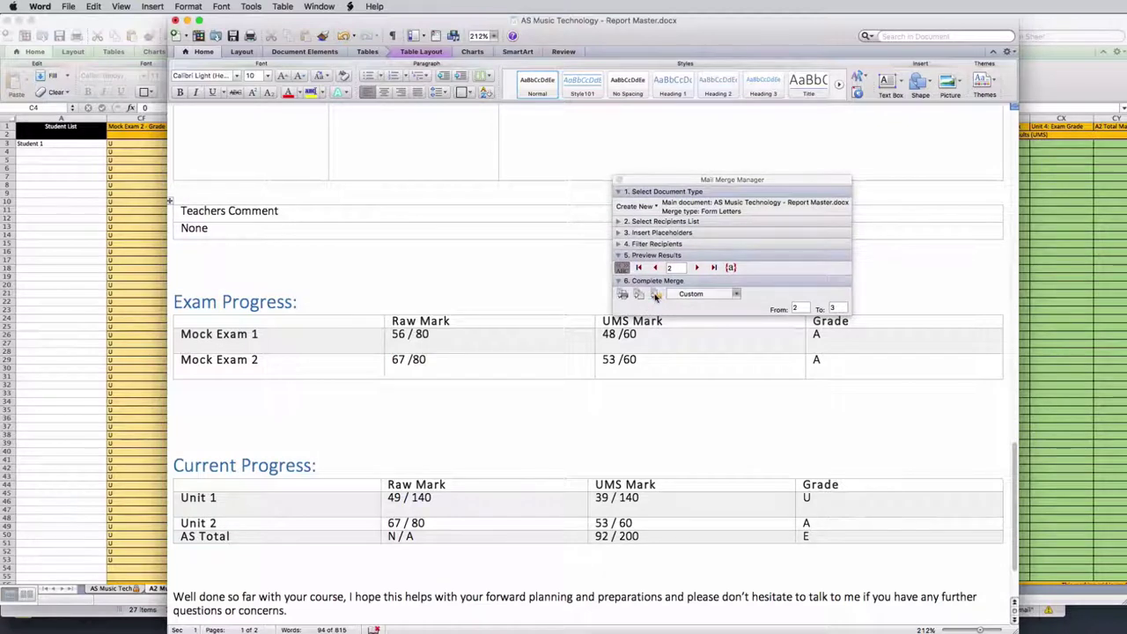